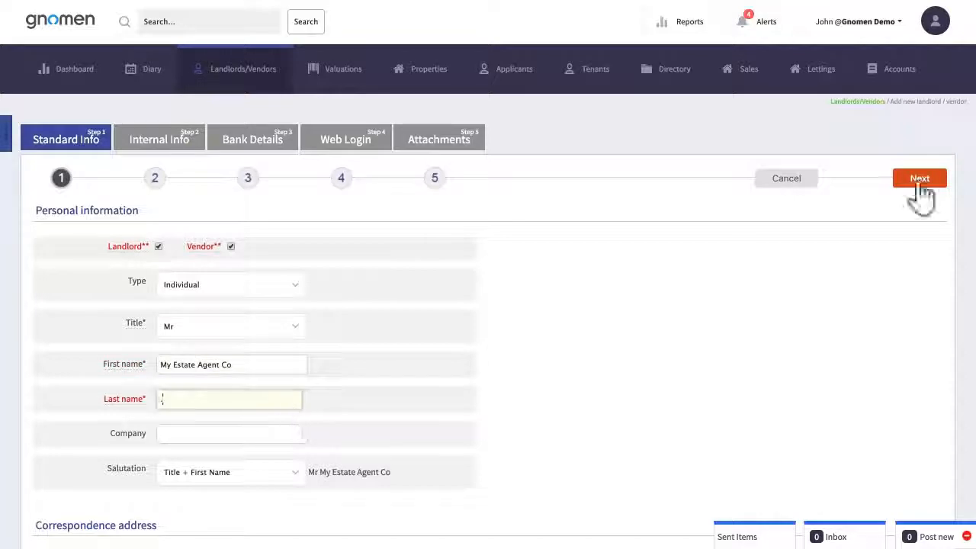
Step: Complete the landlord/vendor registration for My Estate Agent Co and continue to its record
click(919, 180)
click(920, 180)
click(920, 180)
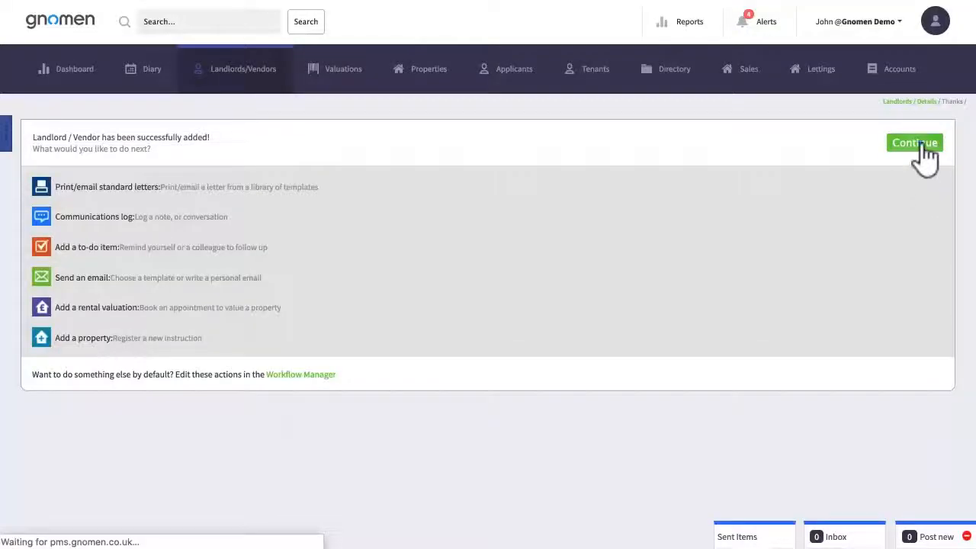
click(917, 144)
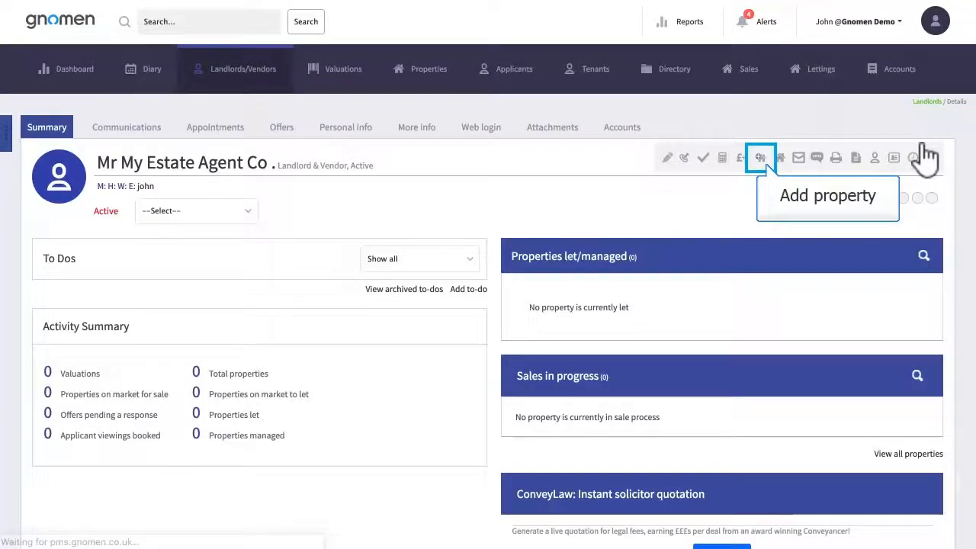
Step: Add a new property for this landlord, marketed as Let with the Full management service type
click(761, 160)
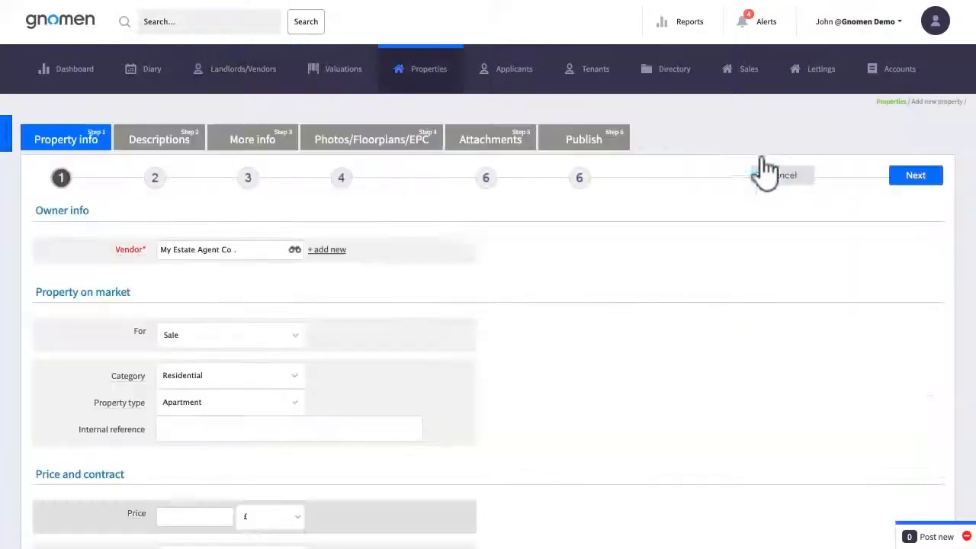
click(207, 337)
click(204, 343)
click(205, 405)
click(205, 421)
Step: Set the property's monthly rent to £1000 and its management fee to 100%
scroll(656, 433, down, 3)
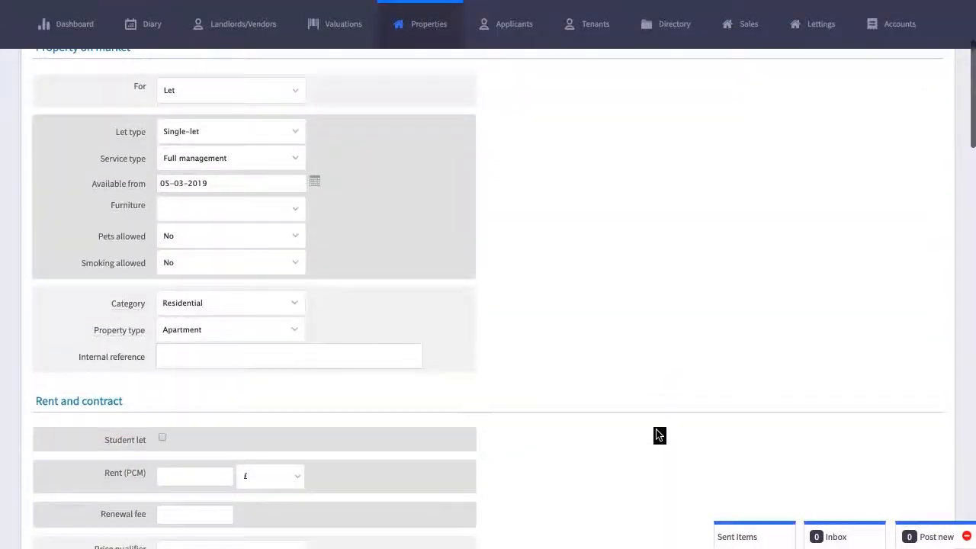
scroll(660, 435, down, 3)
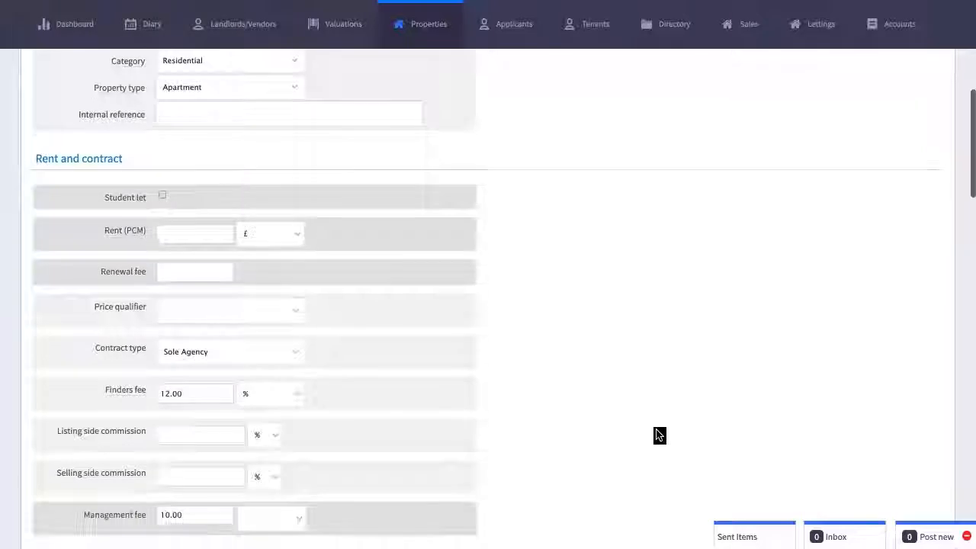
text(1000)
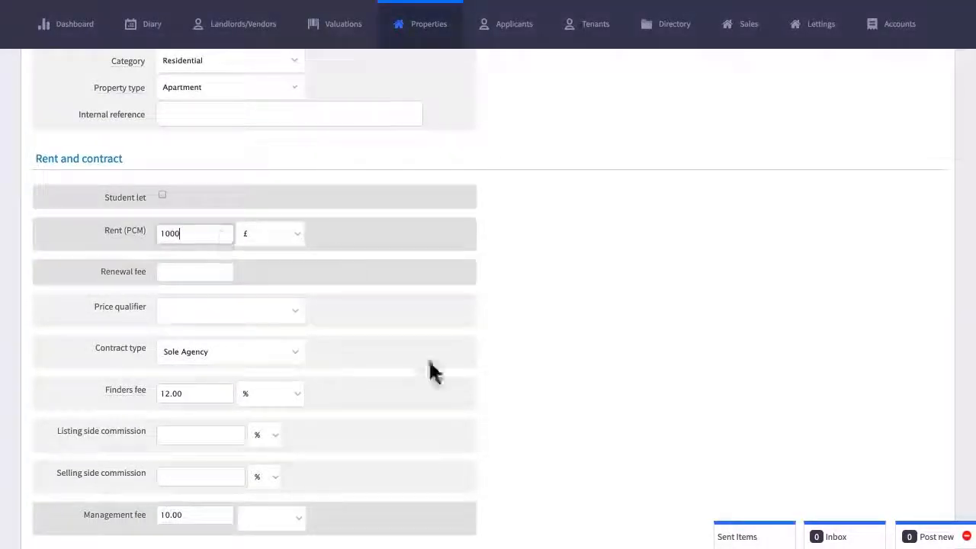
scroll(431, 368, down, 3)
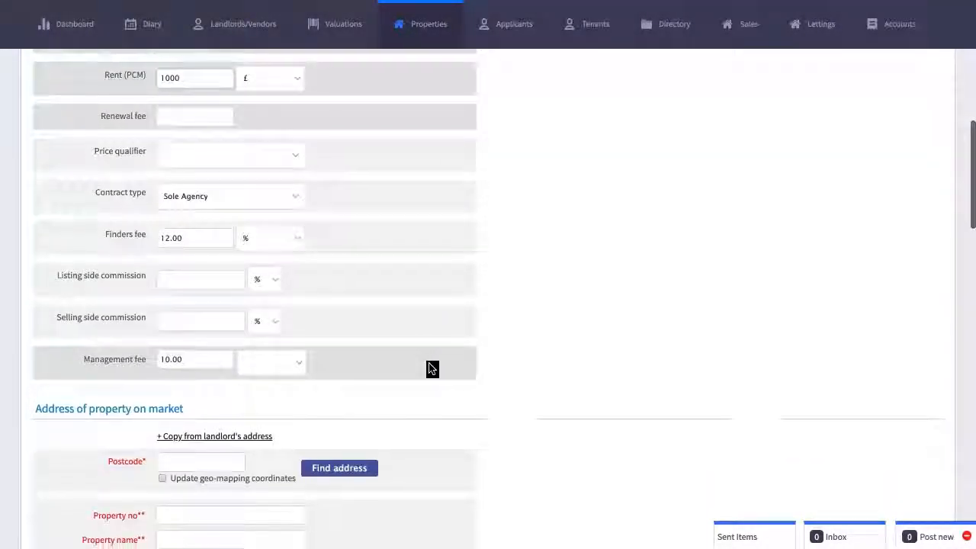
double_click(226, 294)
text(100)
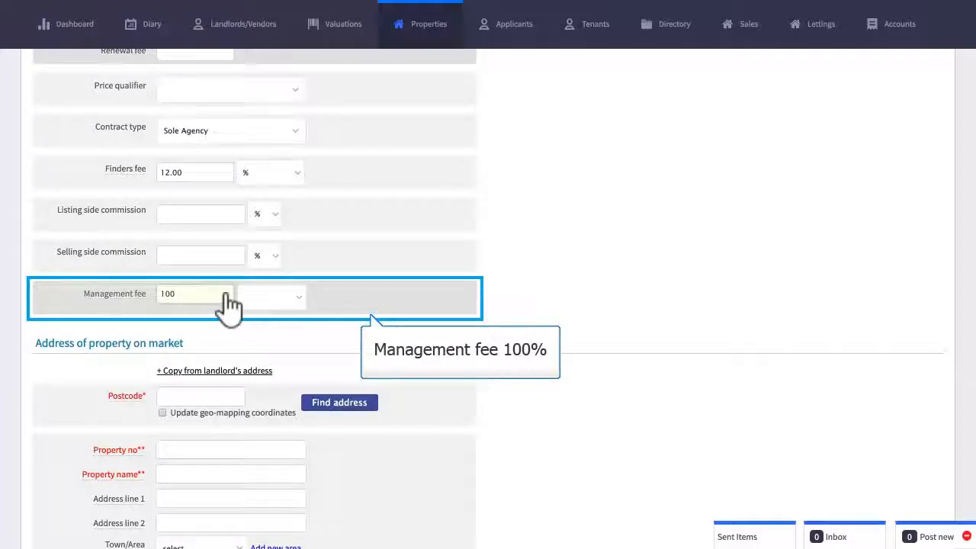
click(292, 301)
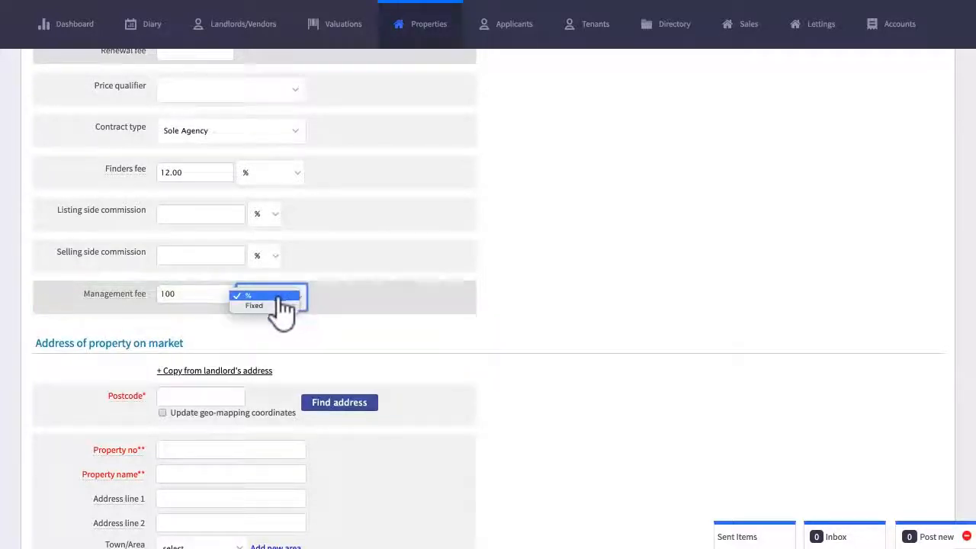
click(279, 299)
Step: Look up the property's address by postcode, enter its property number, set address line 1 to Housing Estate, and proceed to the descriptions
scroll(449, 351, down, 3)
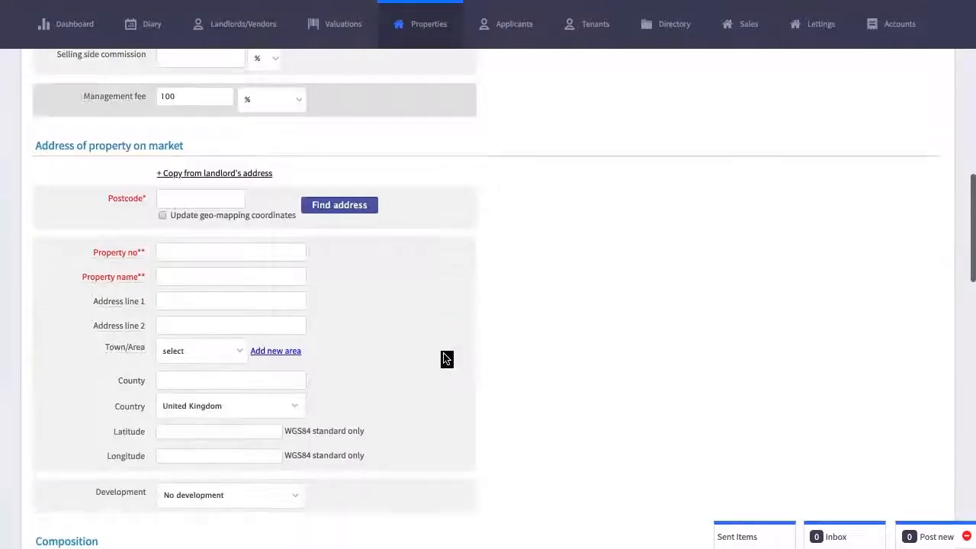
scroll(447, 358, down, 1)
click(177, 145)
text(SE8 3EY)
click(336, 150)
click(198, 196)
text(120)
triple_click(262, 245)
text(Housing Esta)
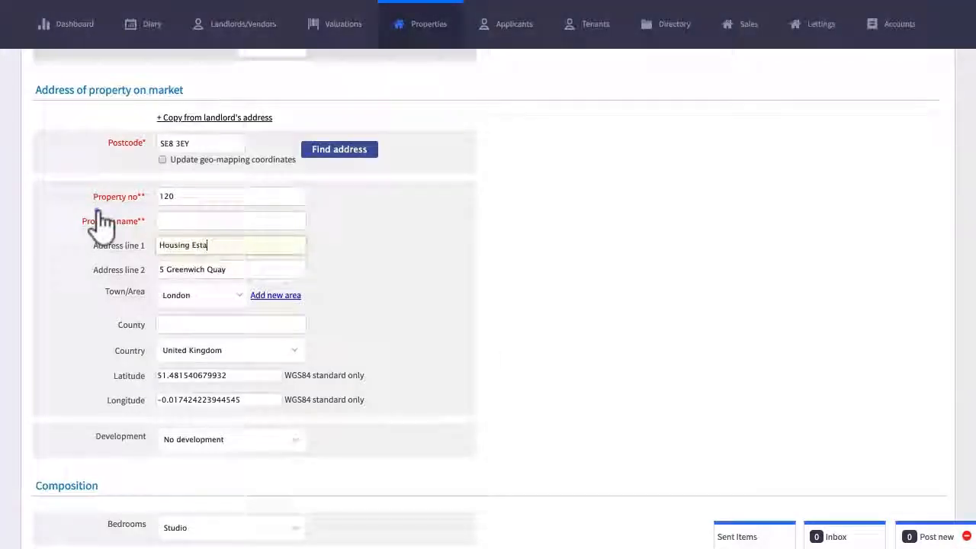
scroll(508, 359, down, 15)
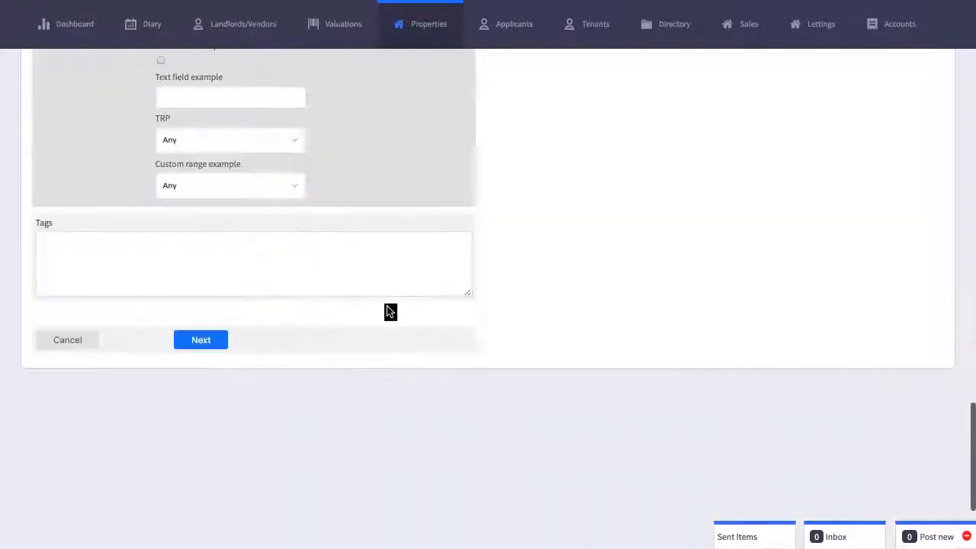
click(201, 340)
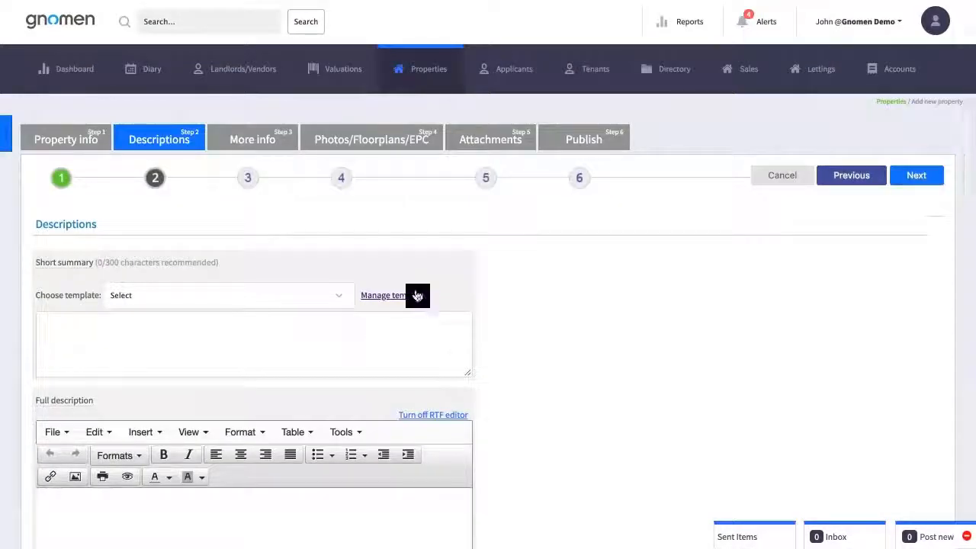
Step: Apply the Basic Short Description 1 template to the short summary and copy its text into the full description
click(263, 299)
click(253, 305)
drag(231, 370, 10, 316)
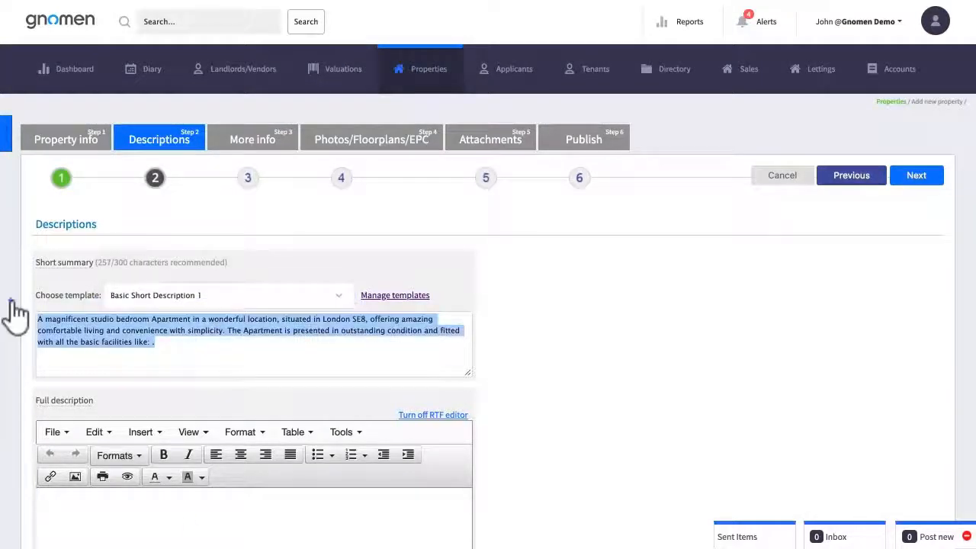
key(ctrl+c)
click(189, 524)
key(ctrl+v)
click(915, 177)
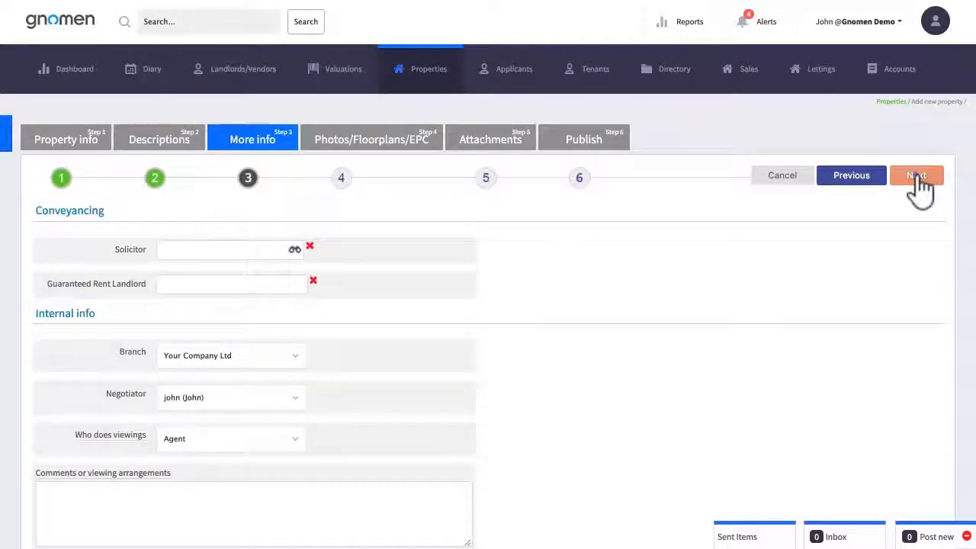
Step: Upload a batch of photos for the property, finish adding it, and continue to its record
click(916, 177)
click(254, 340)
click(183, 177)
click(415, 170)
shift+click(416, 244)
click(855, 423)
click(916, 177)
click(916, 177)
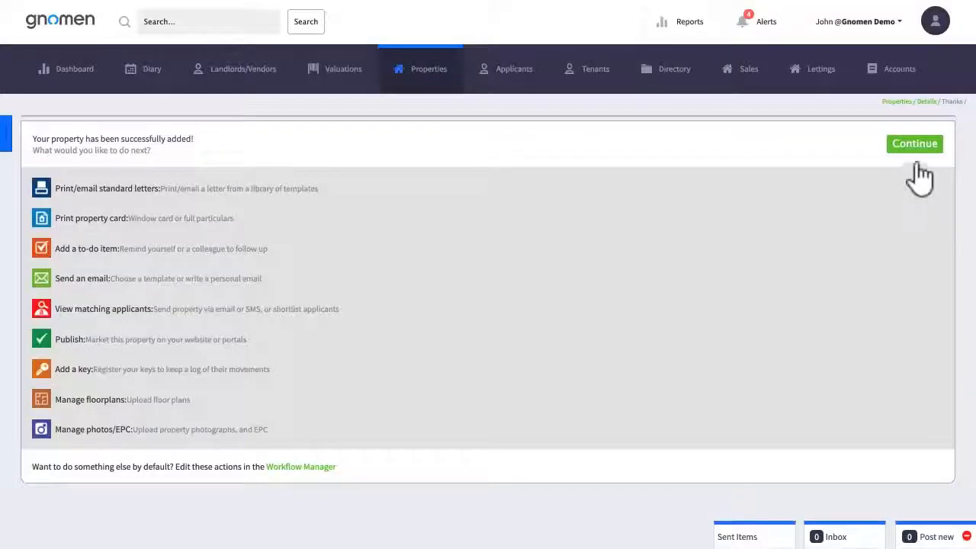
click(915, 145)
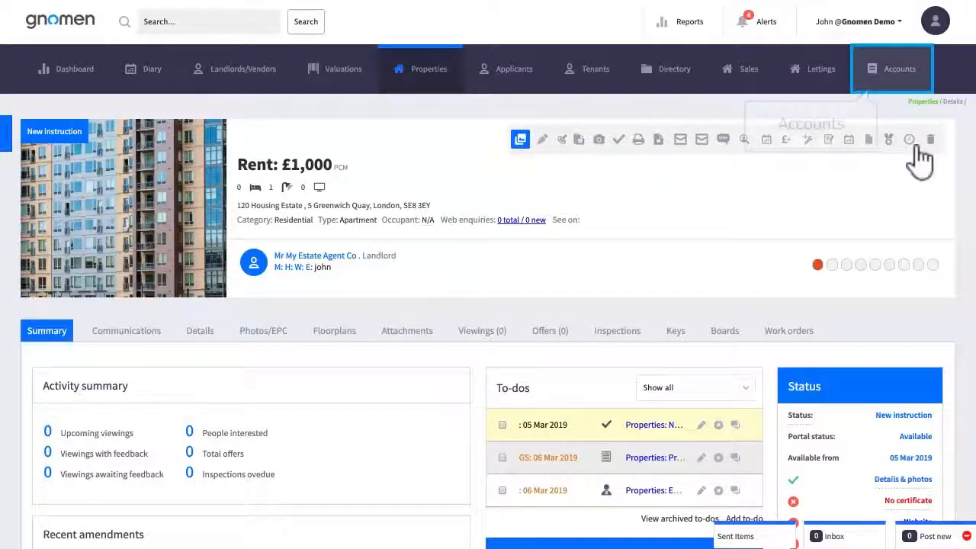
Step: Add an income account named Housing Estate Income to the company's chart of accounts
click(896, 76)
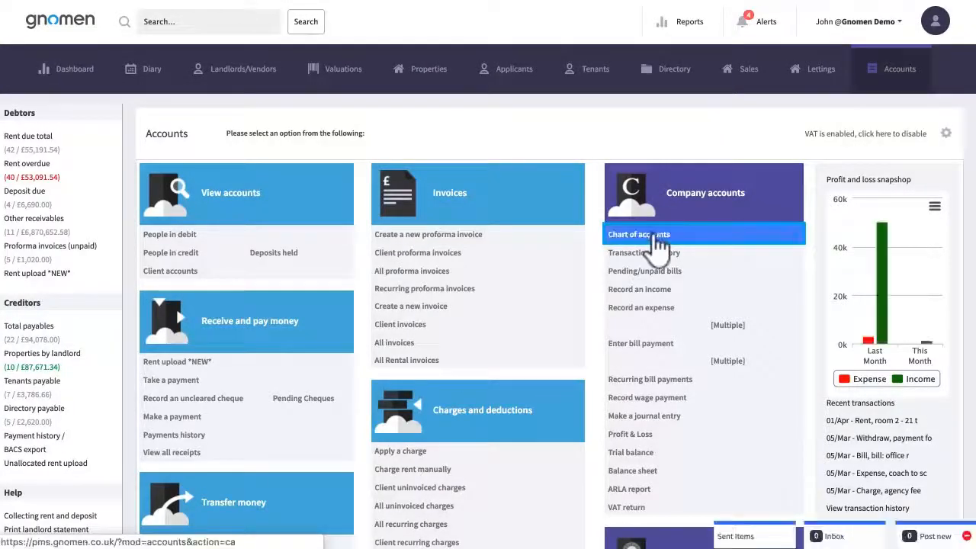
click(655, 241)
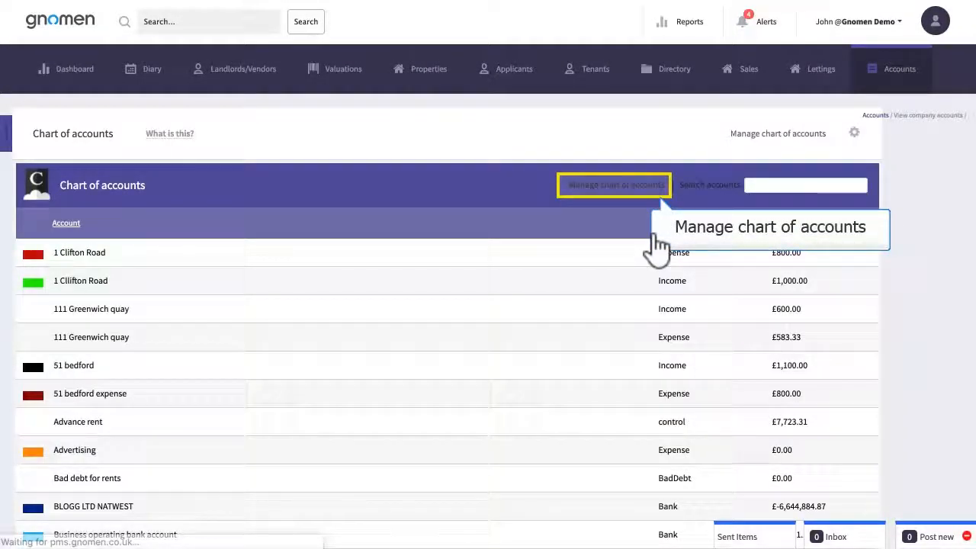
click(617, 185)
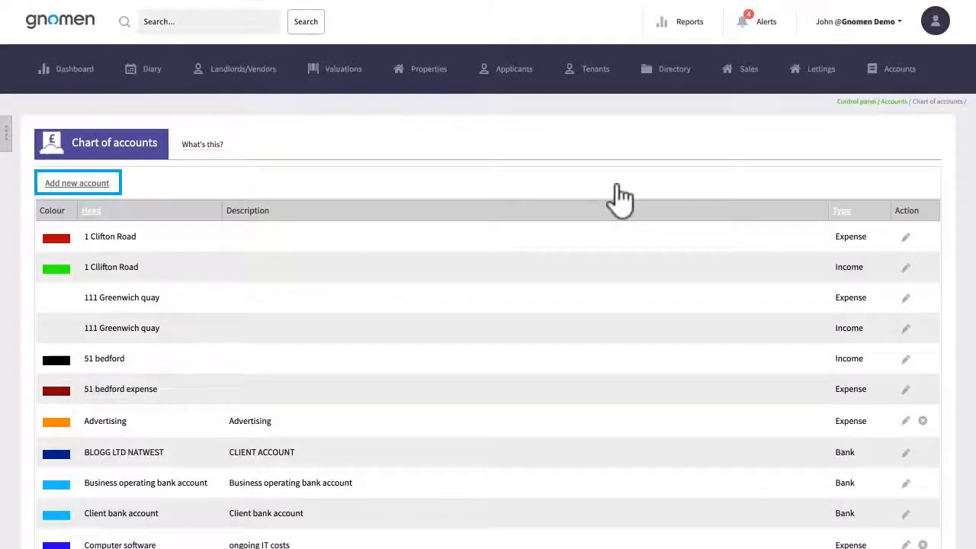
click(99, 186)
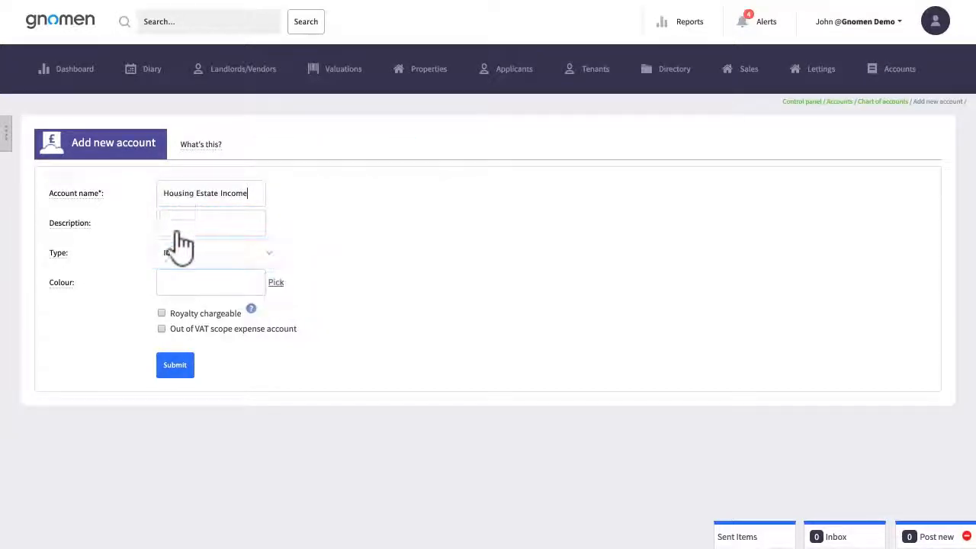
click(175, 365)
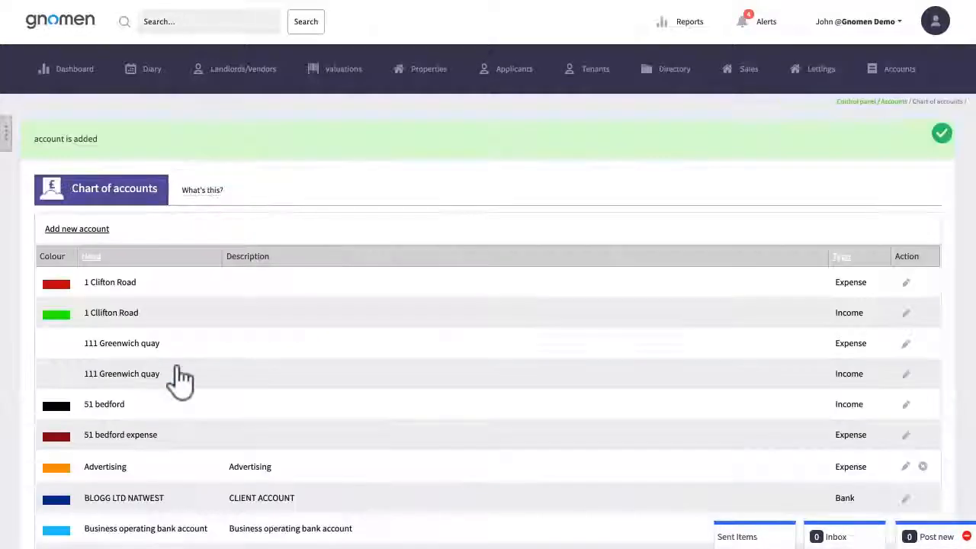
Step: Add another account named Housing Estate Expense with the type Expense
click(69, 230)
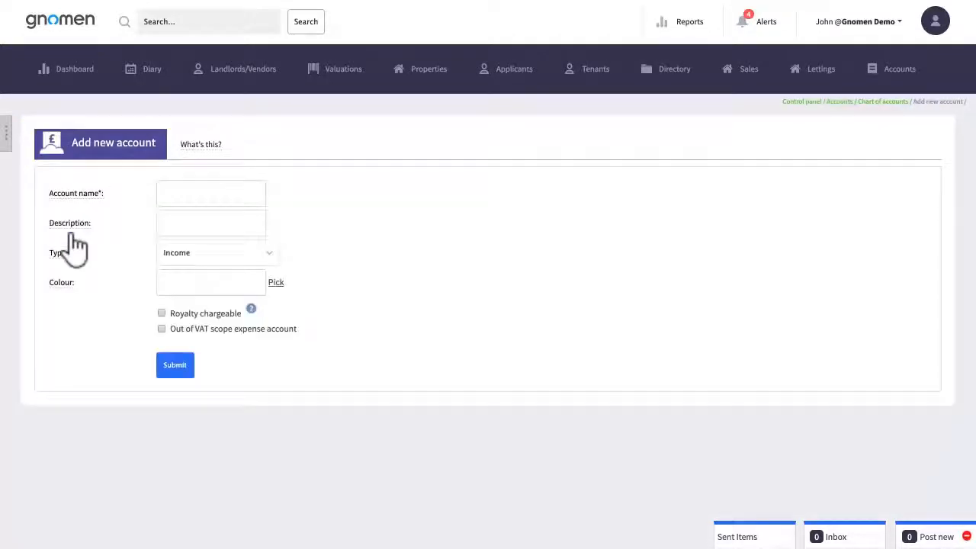
click(252, 190)
text(Housing Estate Expense)
click(208, 258)
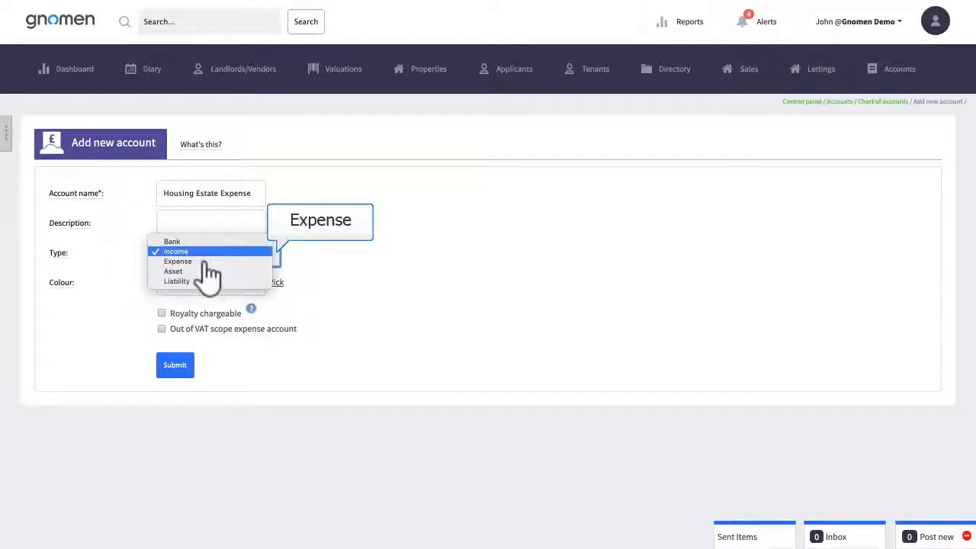
click(178, 261)
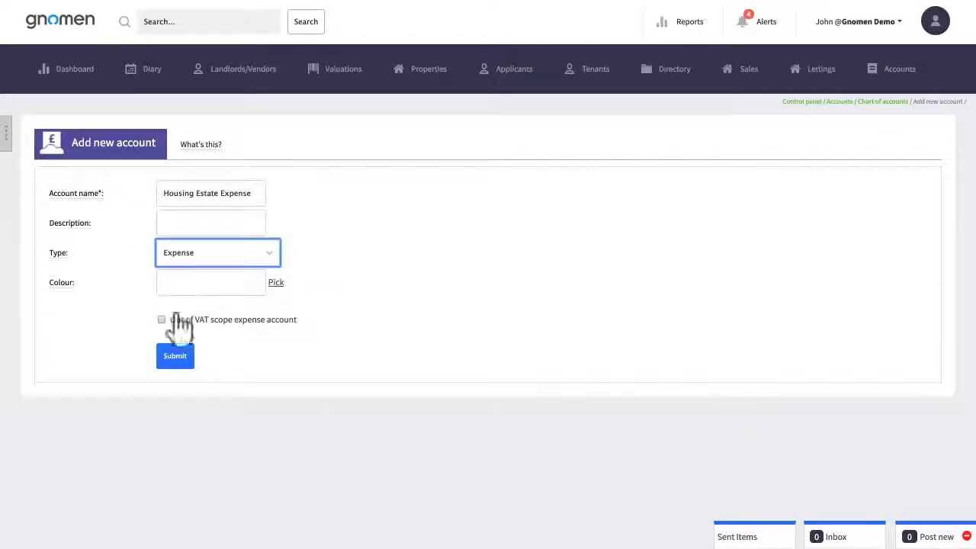
click(175, 357)
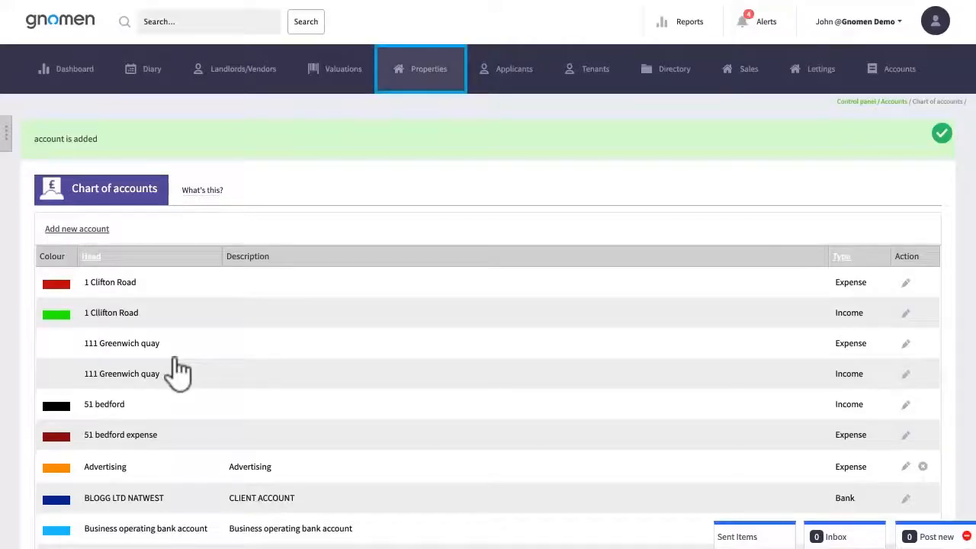
Step: Find the new Housing Estate property in the property list and start letting it
click(421, 73)
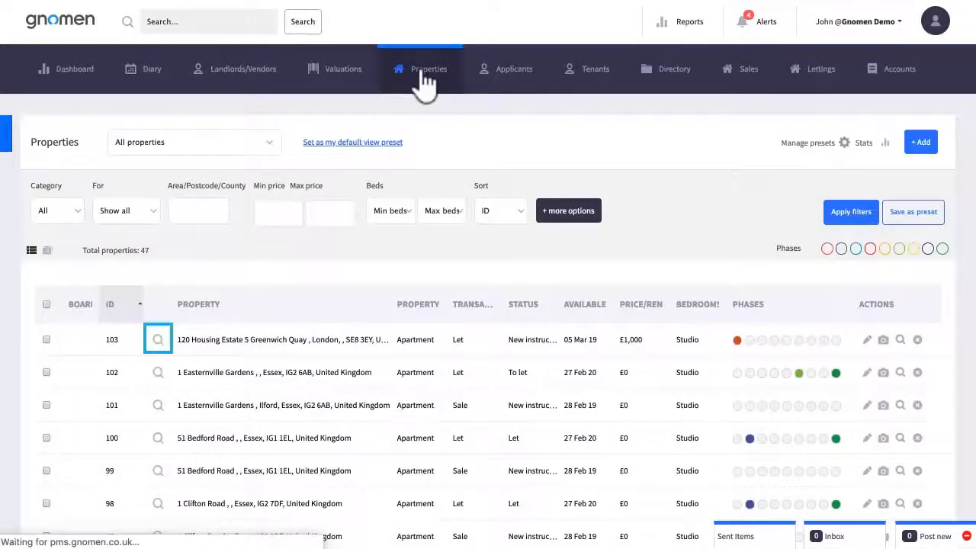
click(158, 342)
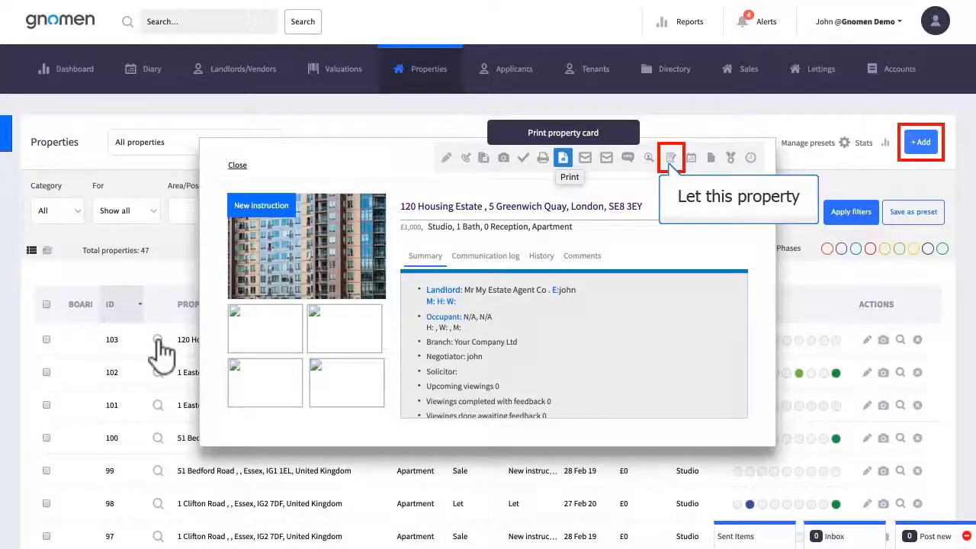
click(671, 158)
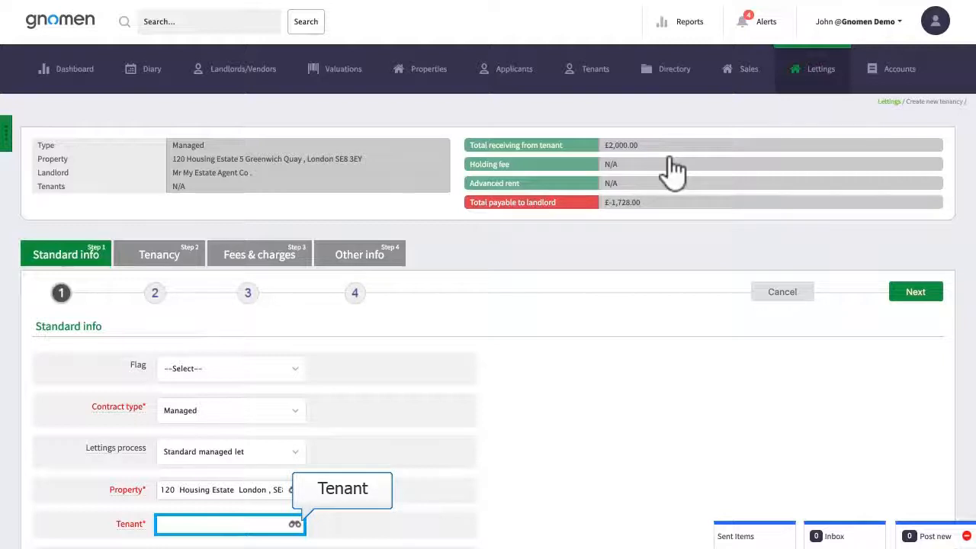
Step: Search all tenants, assign an existing tenant to the tenancy, and proceed to the tenancy terms
click(247, 524)
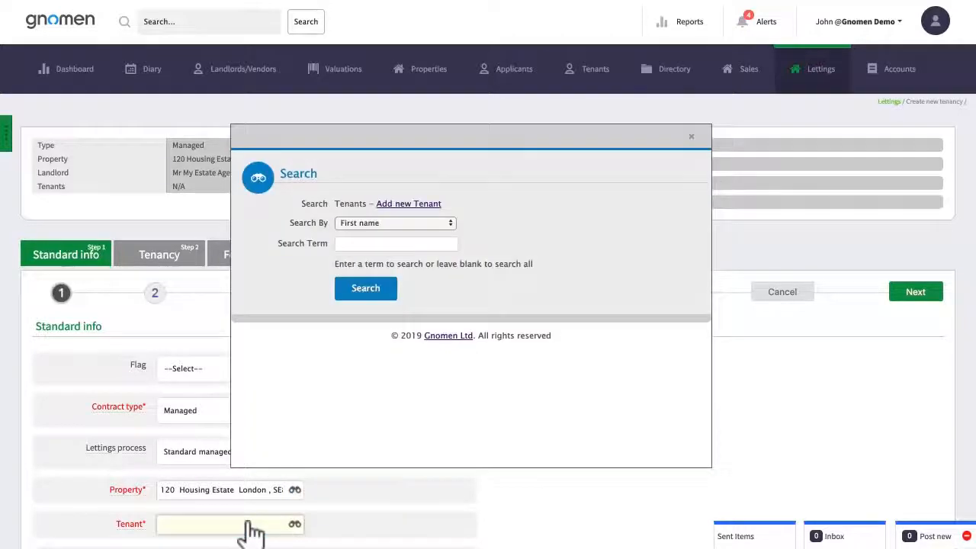
click(368, 293)
click(280, 395)
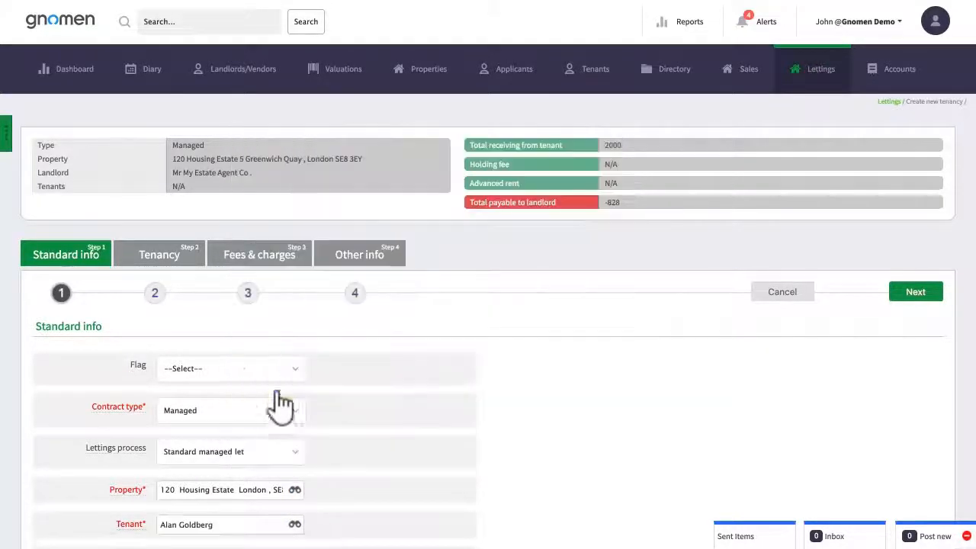
click(914, 296)
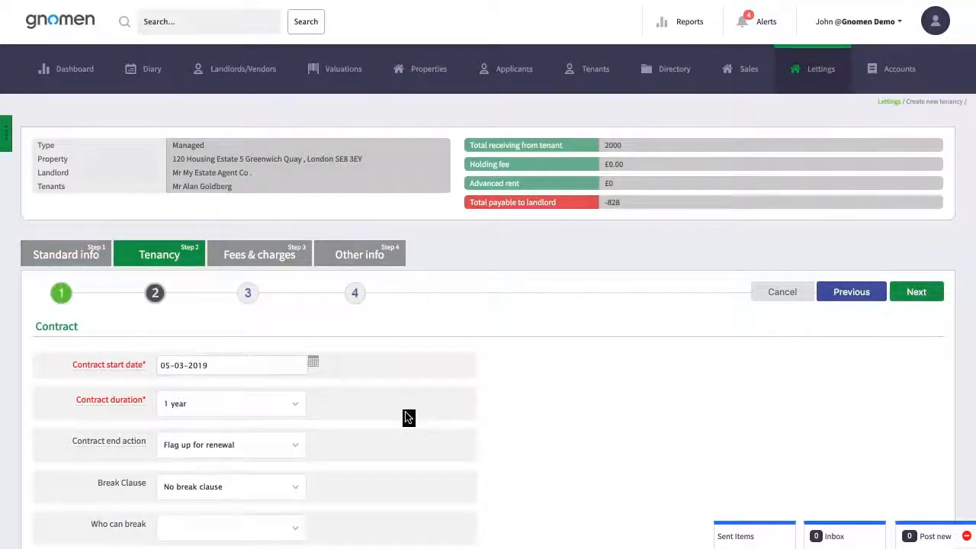
Step: Review the tenancy terms, then under fees and charges assign the management fee to Housing Estate Income and turn off VAT on it
scroll(405, 412, down, 5)
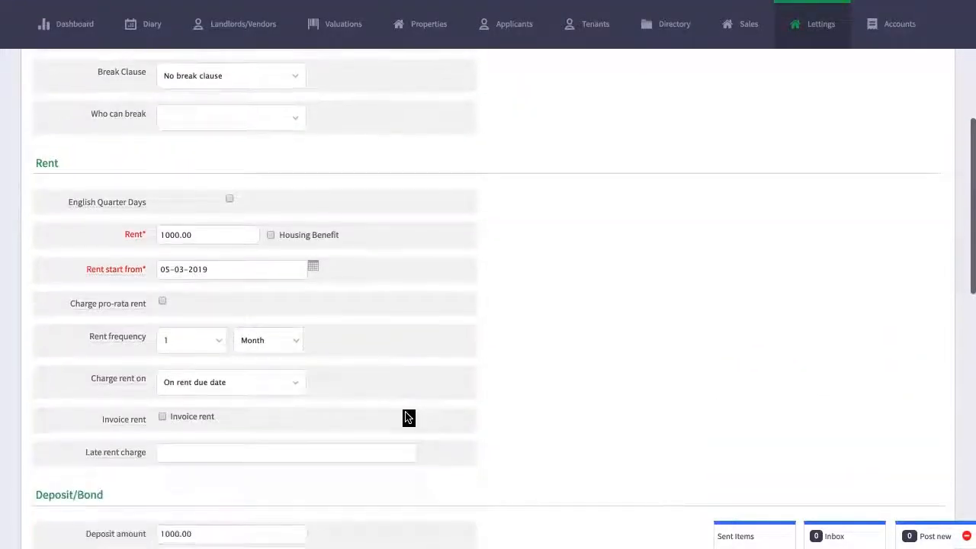
scroll(324, 235, up, 5)
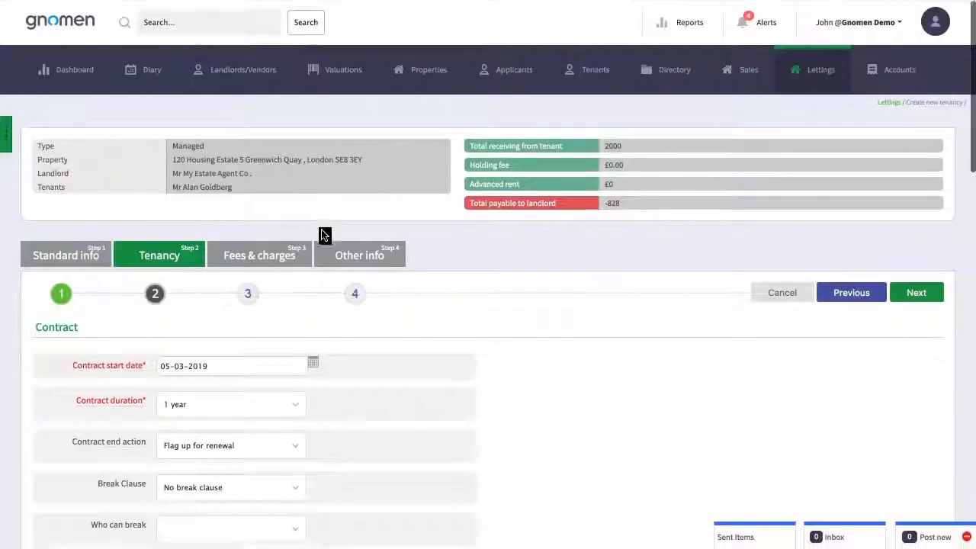
click(259, 260)
scroll(388, 488, down, 2)
click(221, 415)
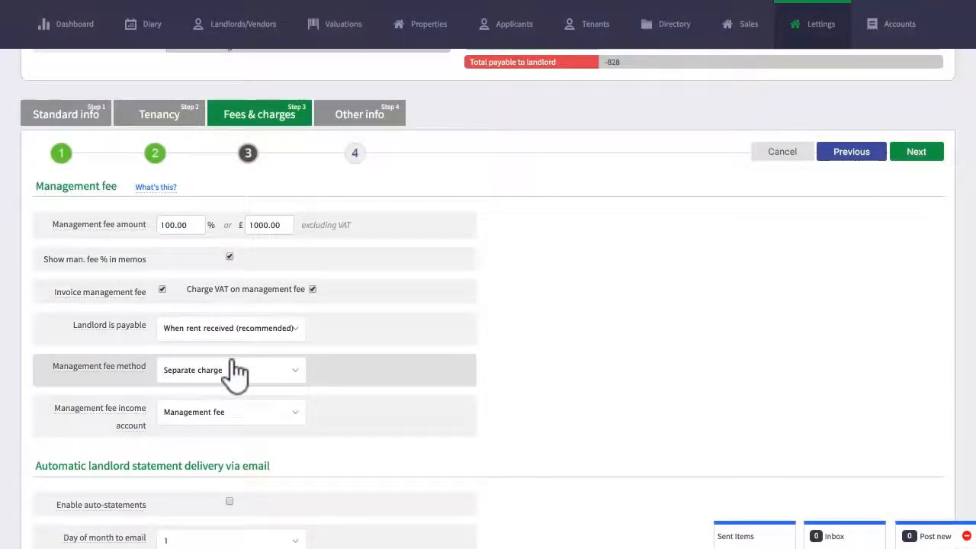
click(313, 290)
Step: Proceed past the fees and other info, then finish and confirm creating the tenancy
click(915, 155)
click(914, 156)
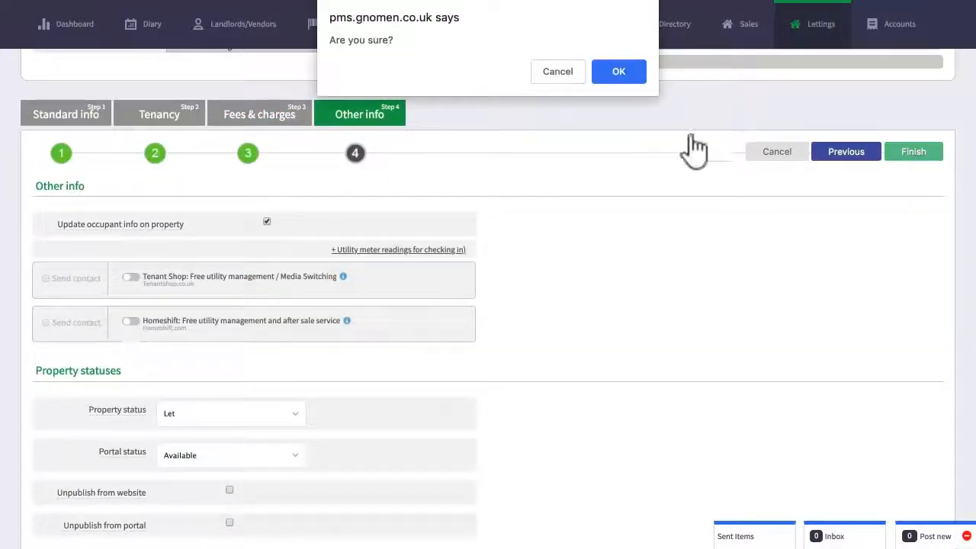
click(617, 70)
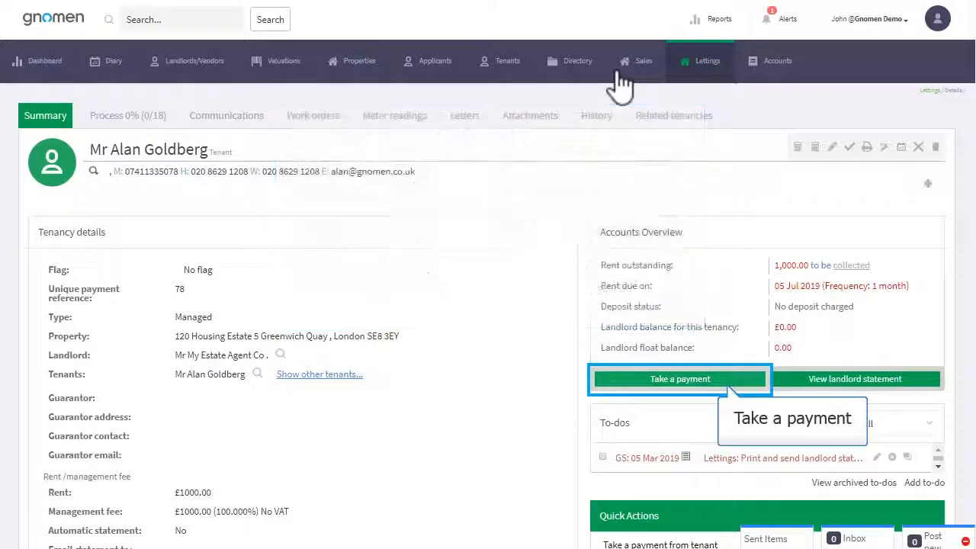
Step: Receive the tenant's rent payment with memo "Rent received" into the Client bank account, and return to the 120 Housing Estate tenancy
click(681, 379)
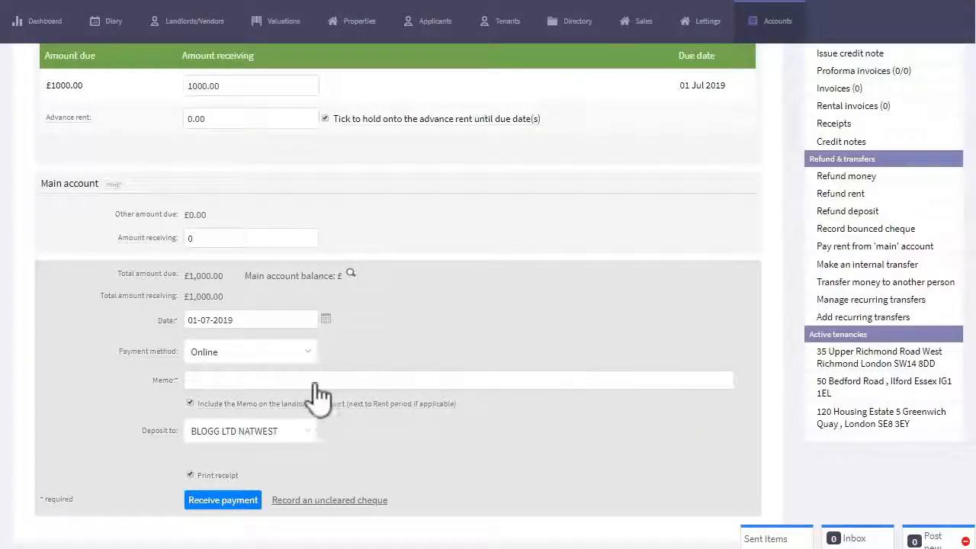
click(298, 381)
text(Rent received)
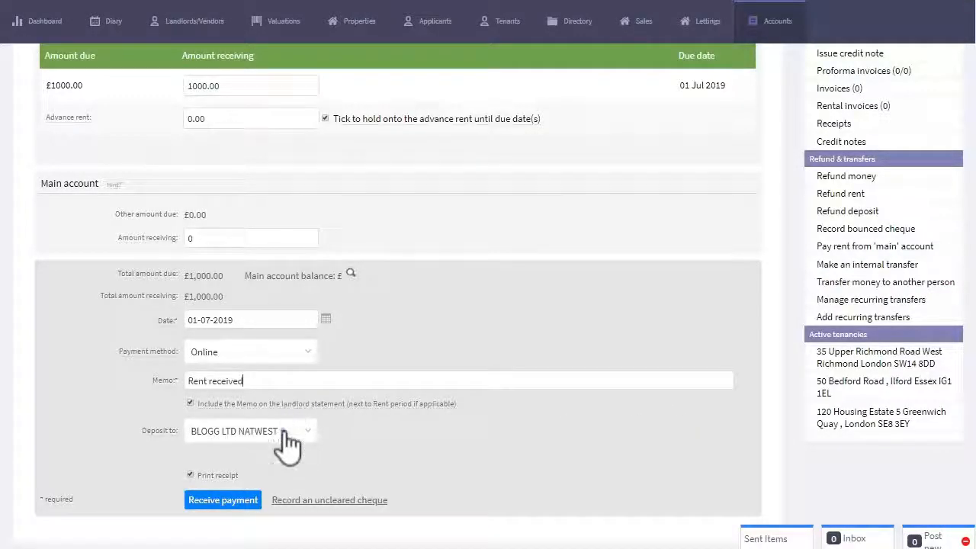
click(289, 434)
click(263, 479)
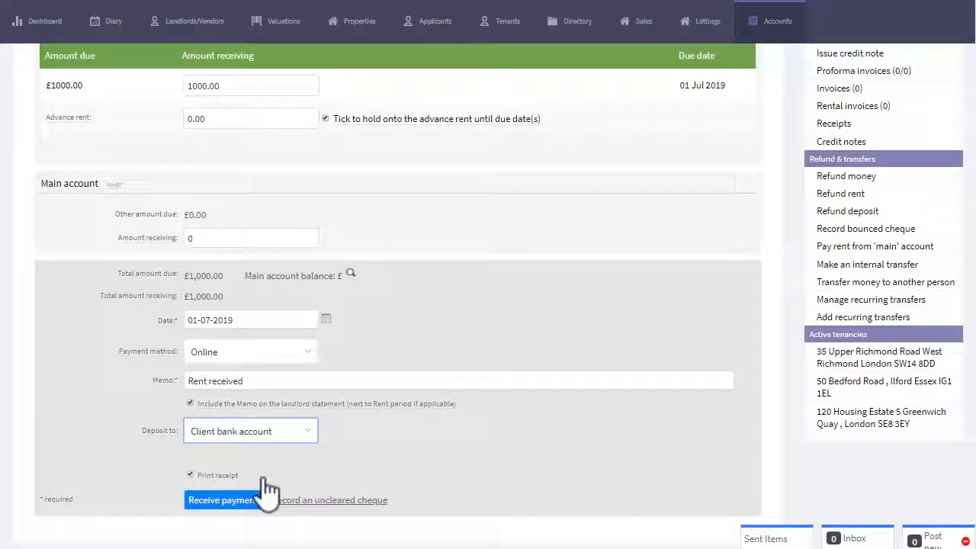
click(221, 502)
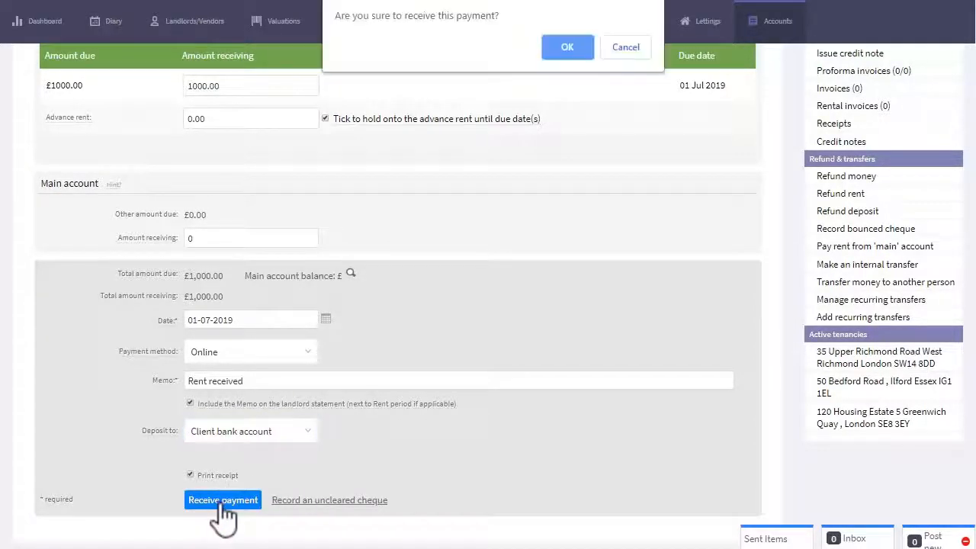
click(567, 47)
scroll(969, 505, down, 5)
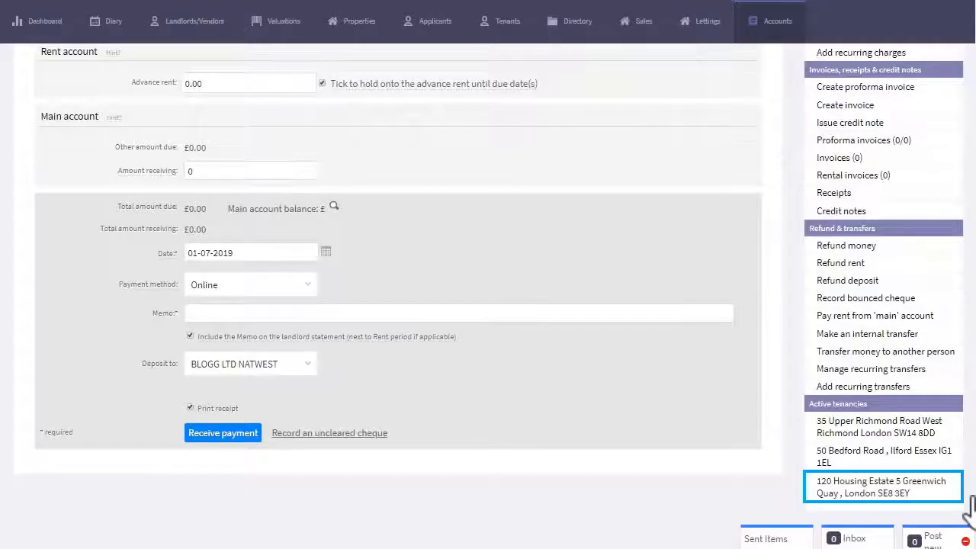
click(857, 488)
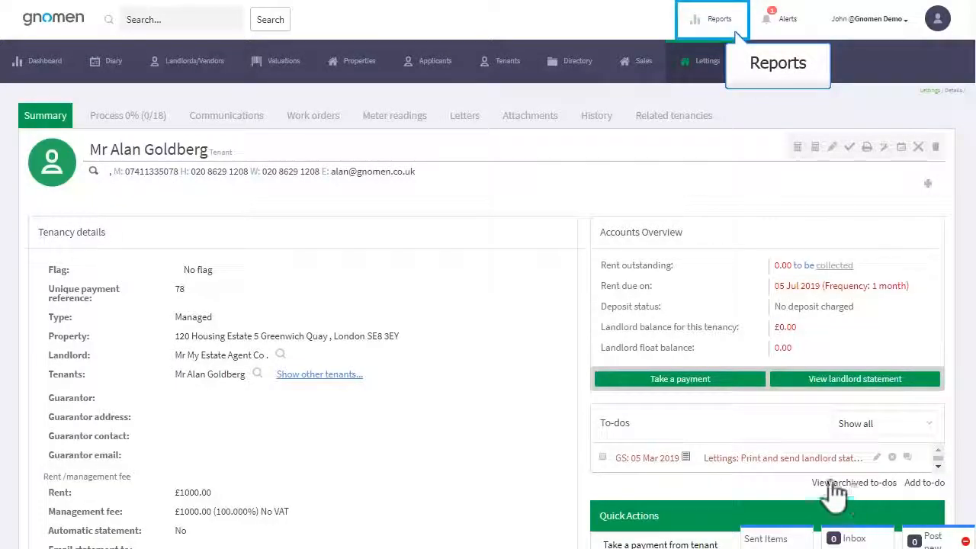
Step: Open the branches profit and loss report and select the Housing Estate Income and Housing Estate Expense accounts
click(711, 26)
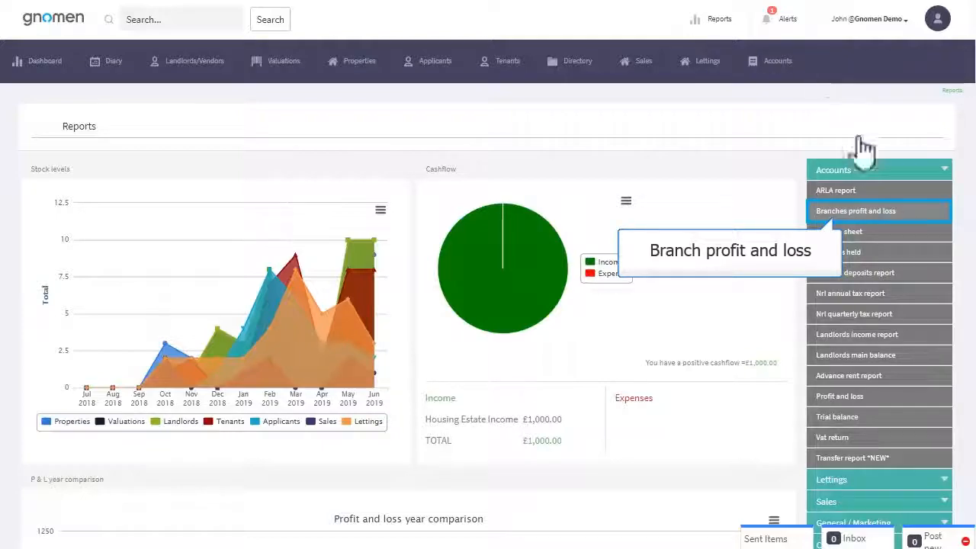
click(870, 213)
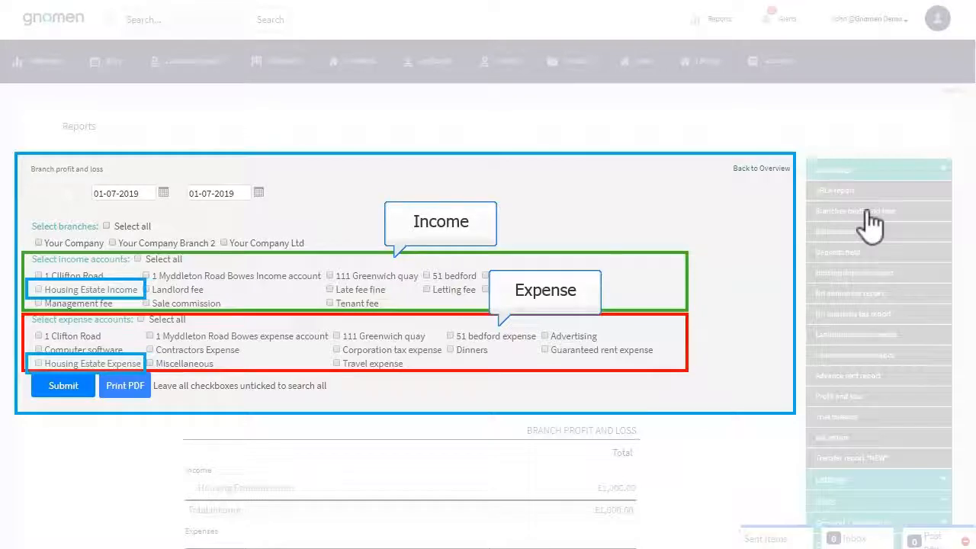
click(39, 364)
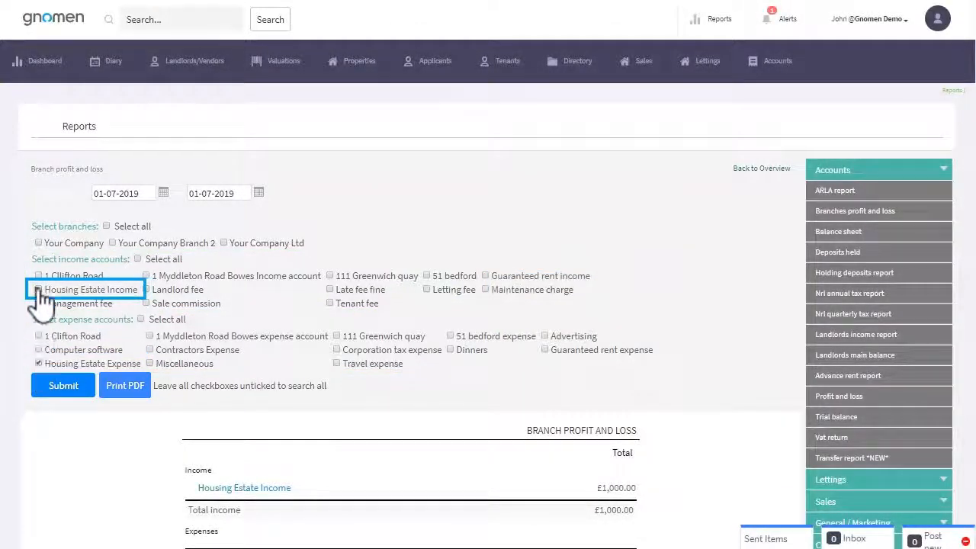
click(38, 290)
scroll(700, 532, down, 2)
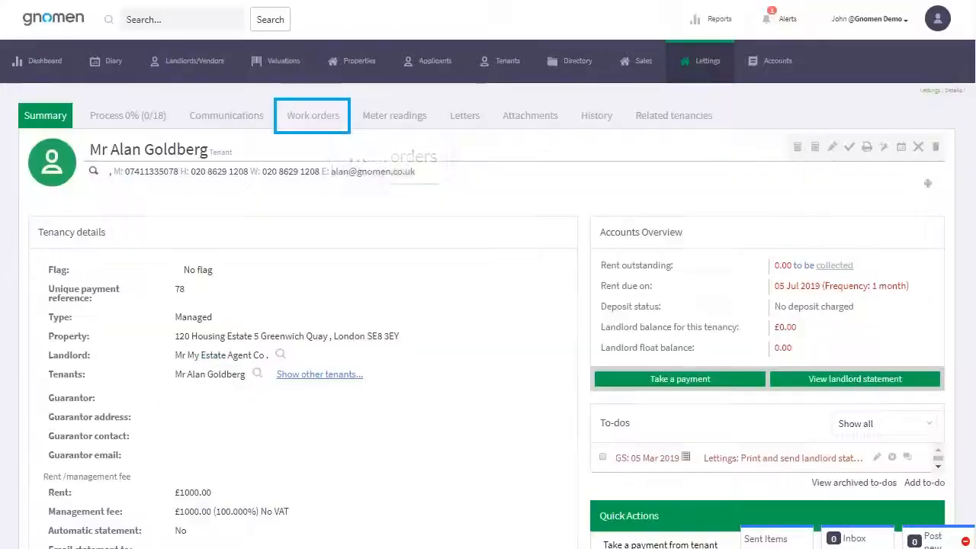
Step: Start a new work order on the Housing Estate tenancy and assign Bob The Builder Ltd as the contractor
click(318, 124)
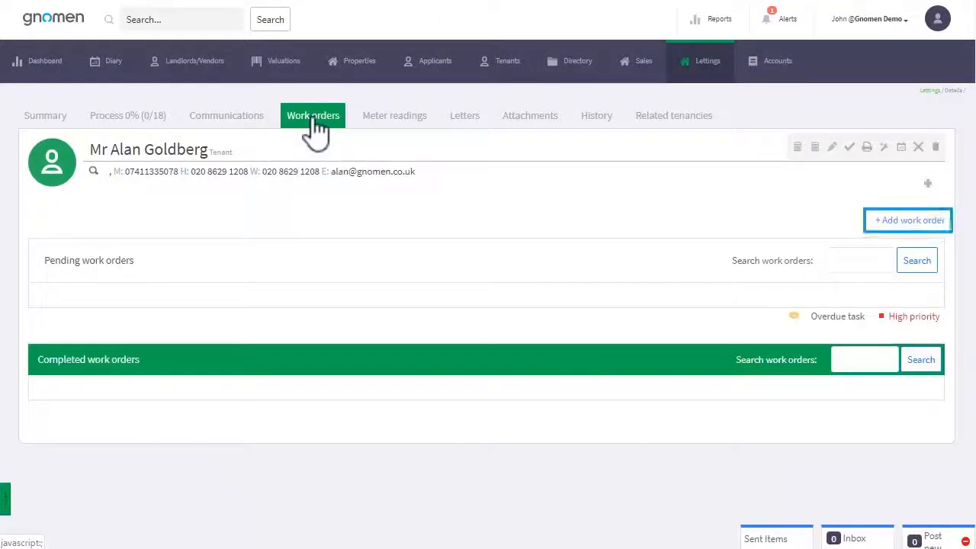
click(919, 221)
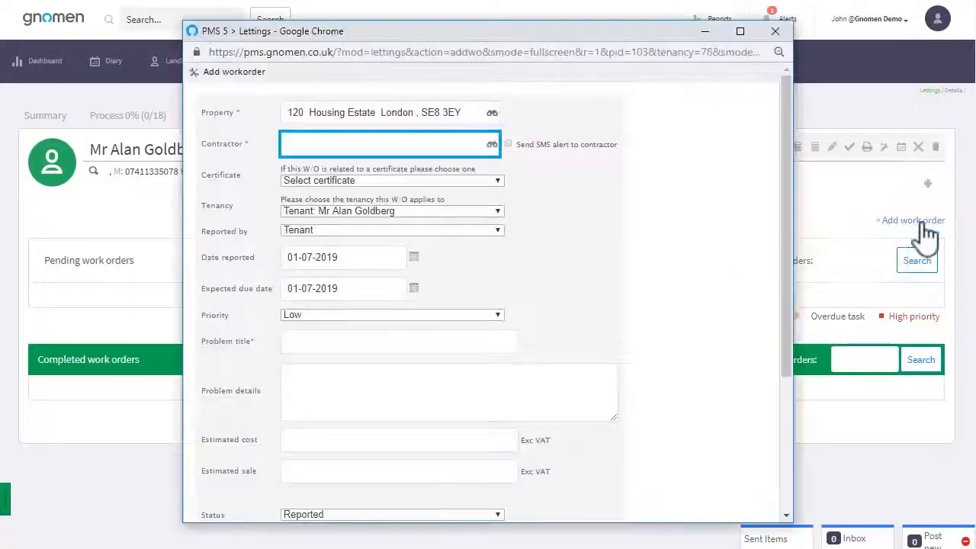
click(395, 146)
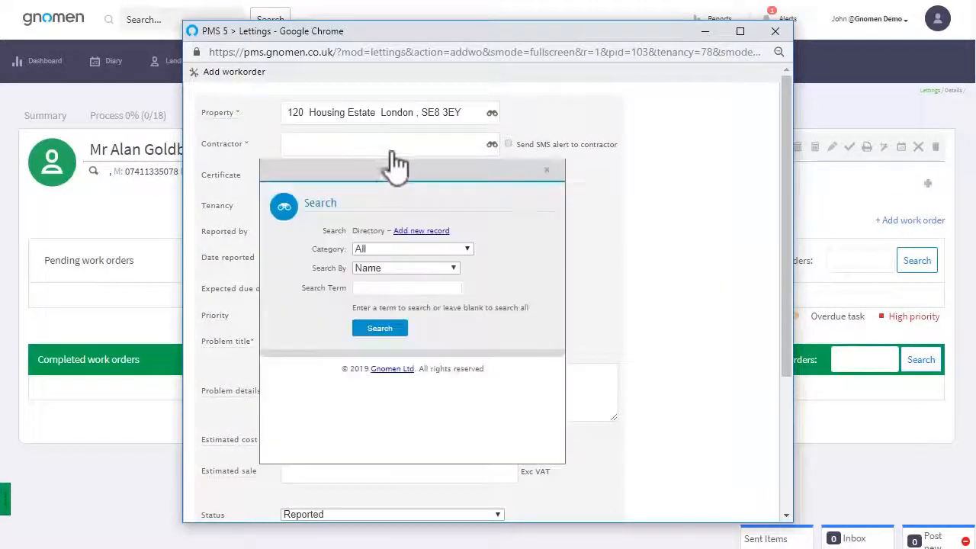
click(378, 332)
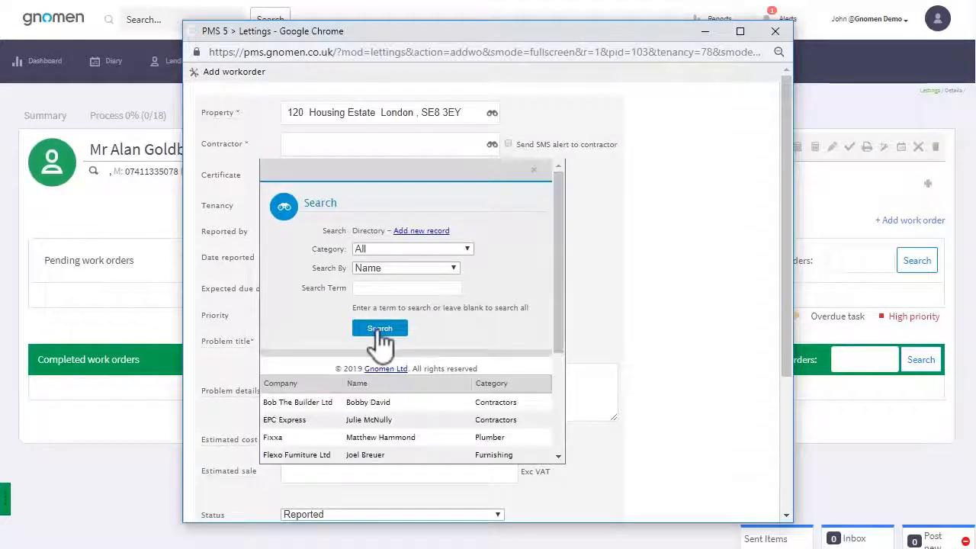
click(298, 403)
Step: Title the work order's problem "Example work", set its estimated cost and estimated sale to 100 each, and save it
click(425, 341)
text(Example work)
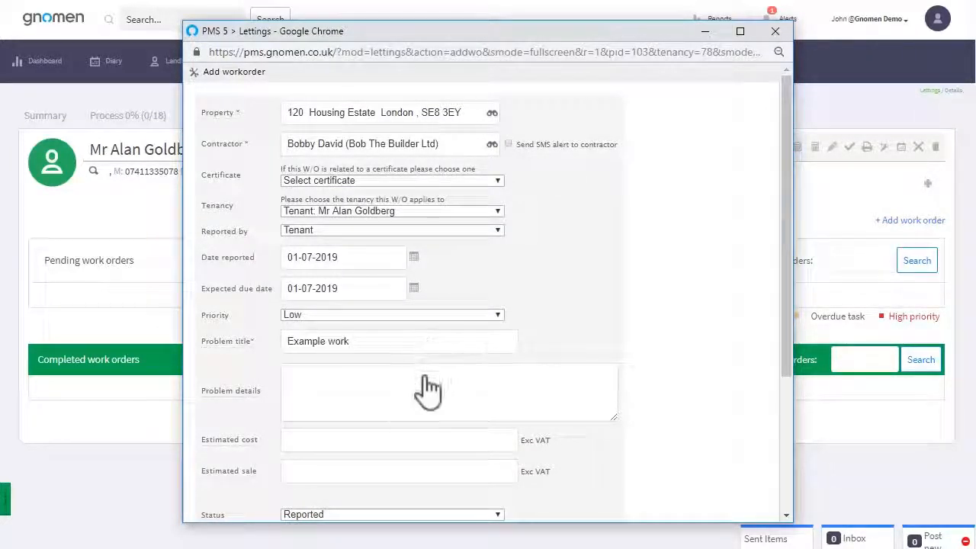
click(427, 440)
text(100)
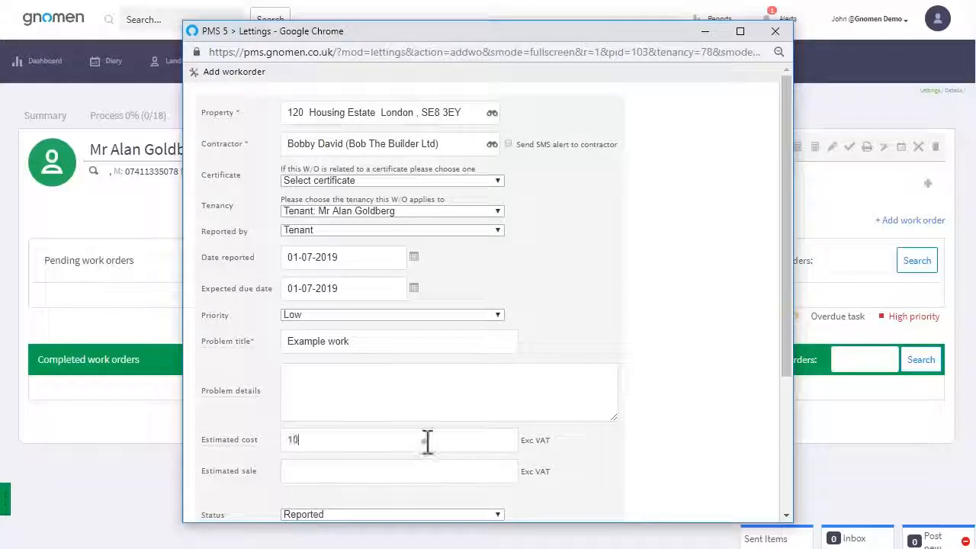
click(447, 473)
text(100)
drag(785, 374, 790, 479)
click(302, 507)
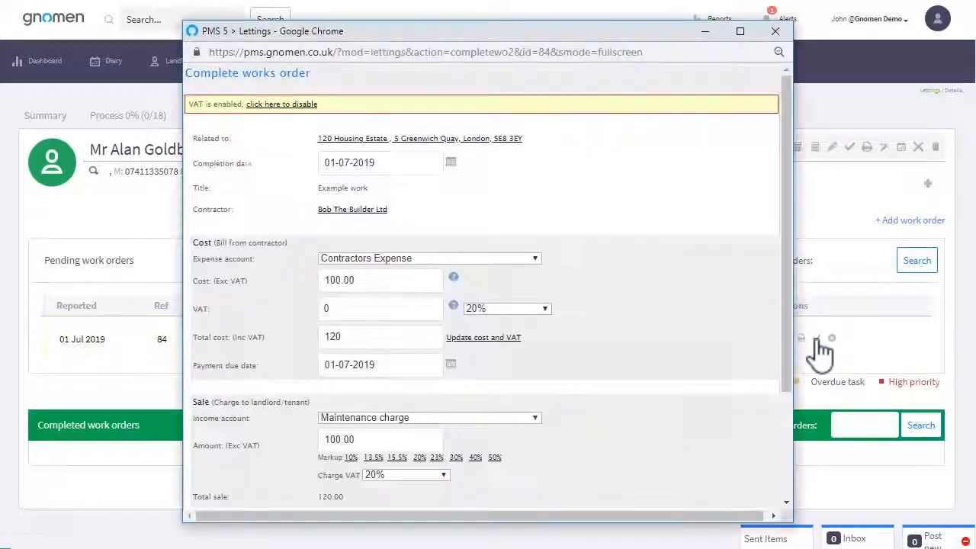
Step: Start completing the Example work order and set its sale amount to 0
click(816, 338)
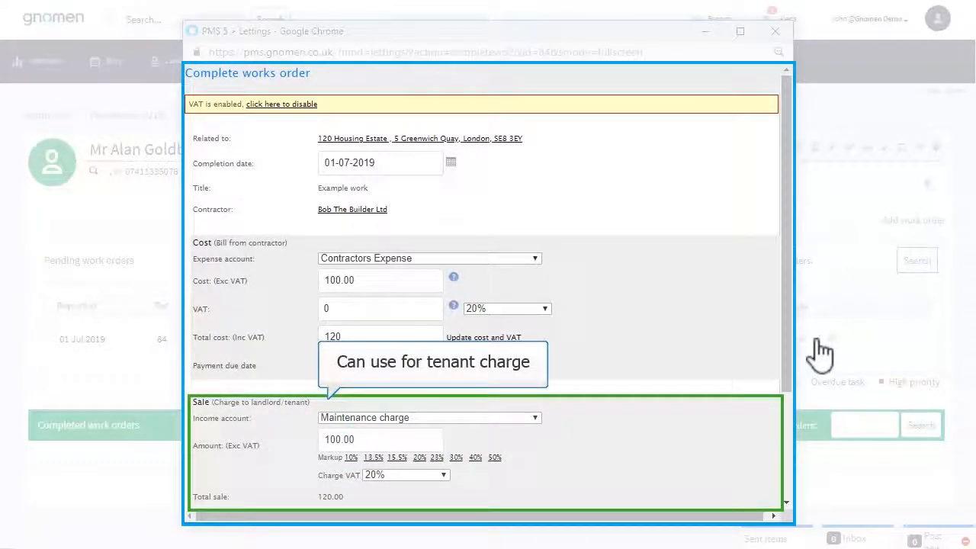
drag(357, 440, 212, 432)
text(0)
drag(786, 389, 782, 507)
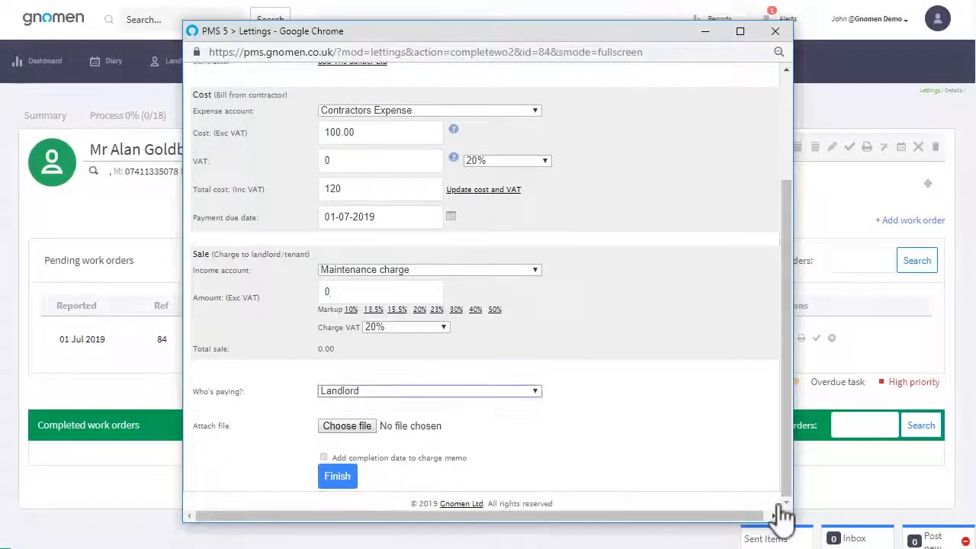
Step: Assign the work order's cost to Housing Estate Expense with a total of 100, its sale to Housing Estate Income, and confirm completion
click(421, 113)
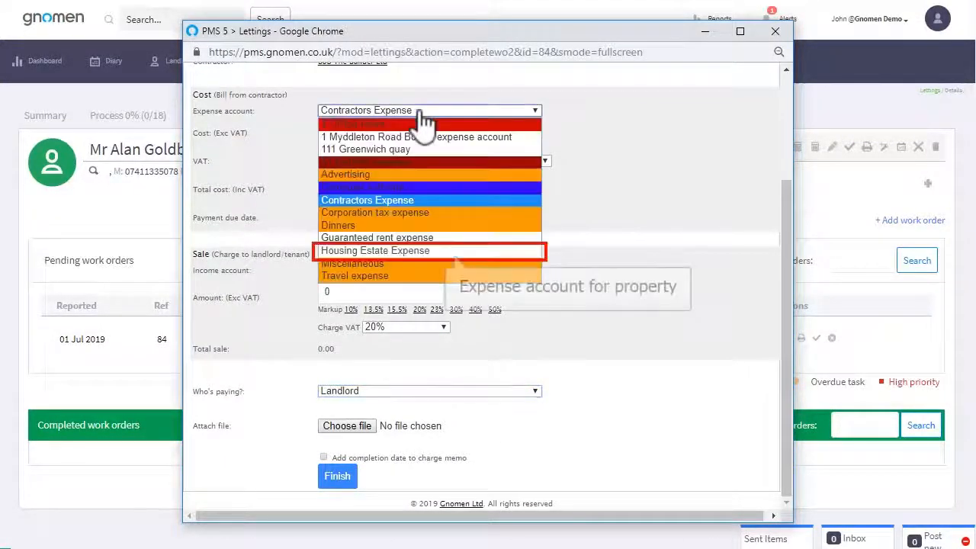
click(403, 252)
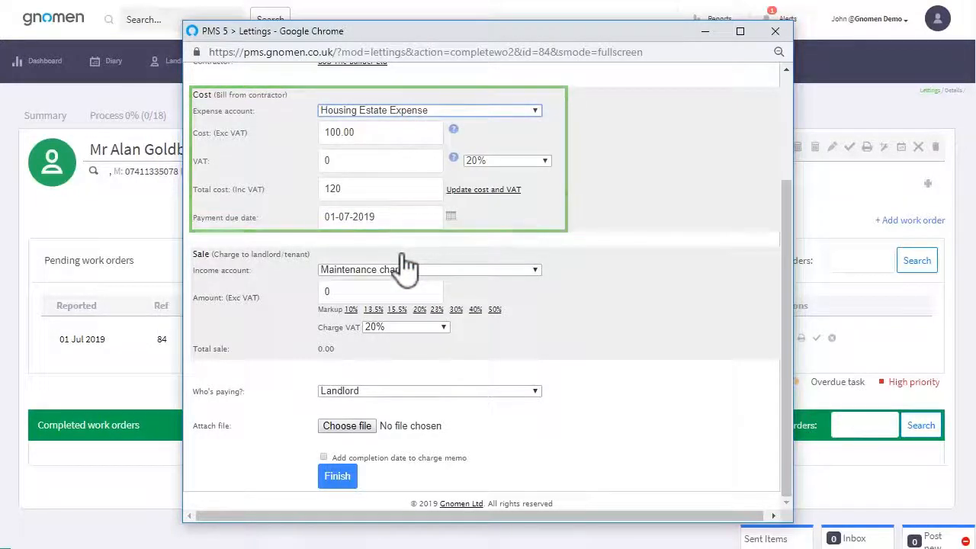
click(338, 479)
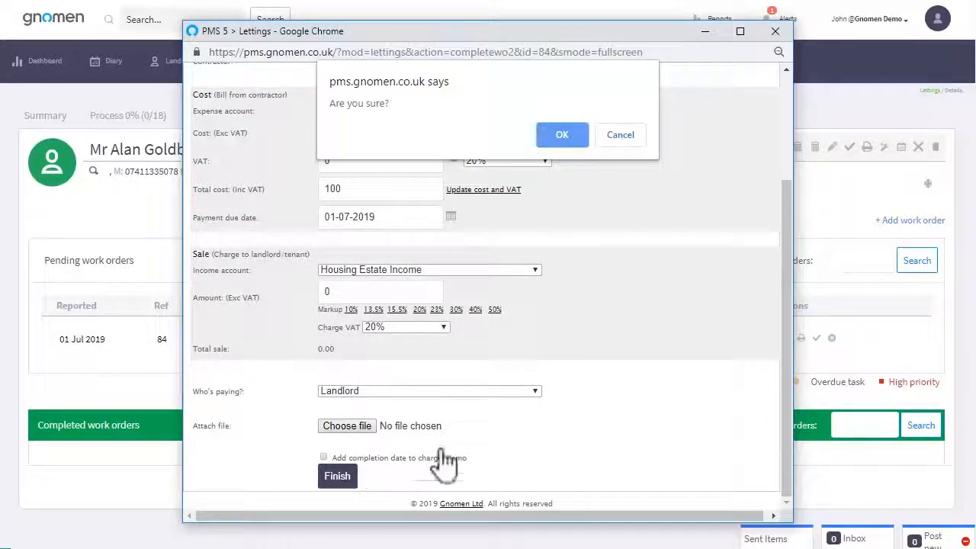
click(562, 135)
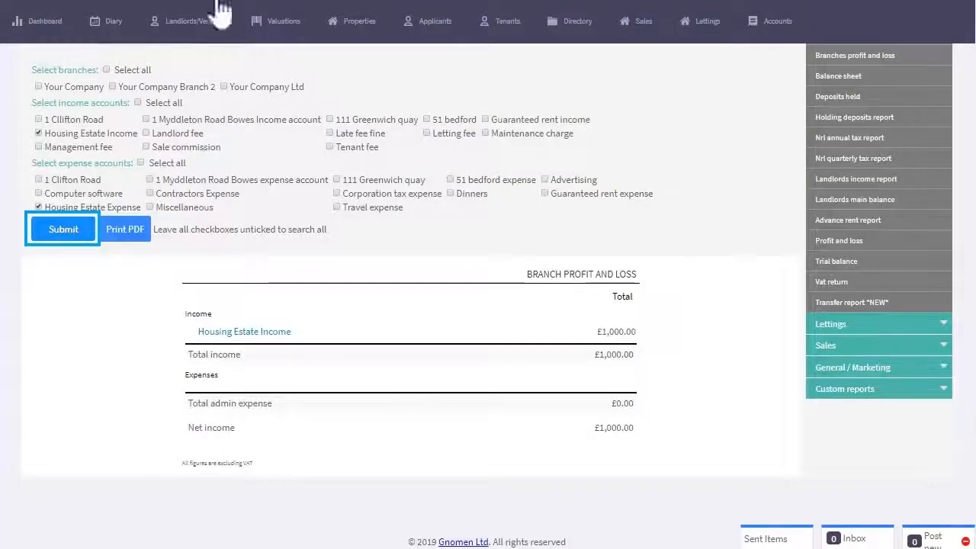
Step: Run the branch profit and loss report for the Housing Estate Income and Housing Estate Expense accounts
click(65, 229)
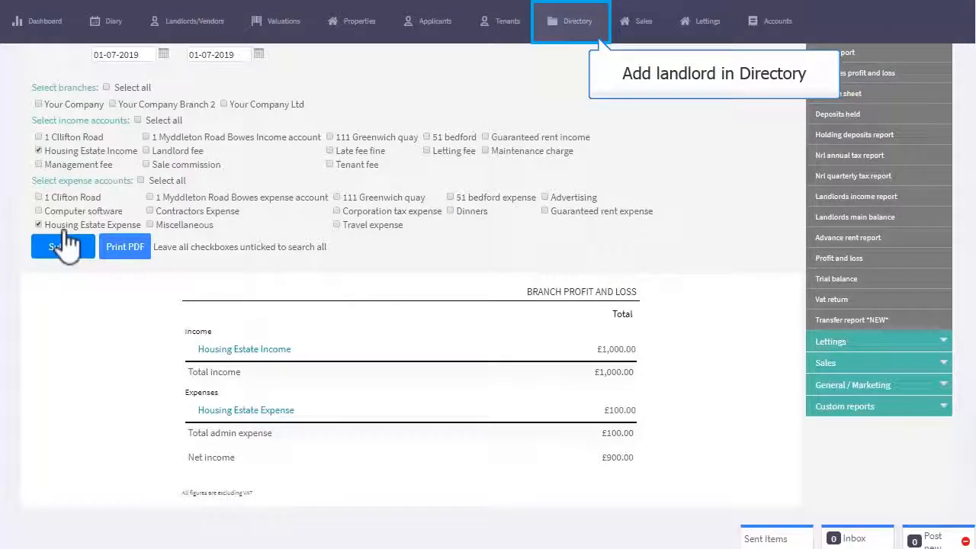
Step: Start a new directory record and set its category to Landlords
click(573, 32)
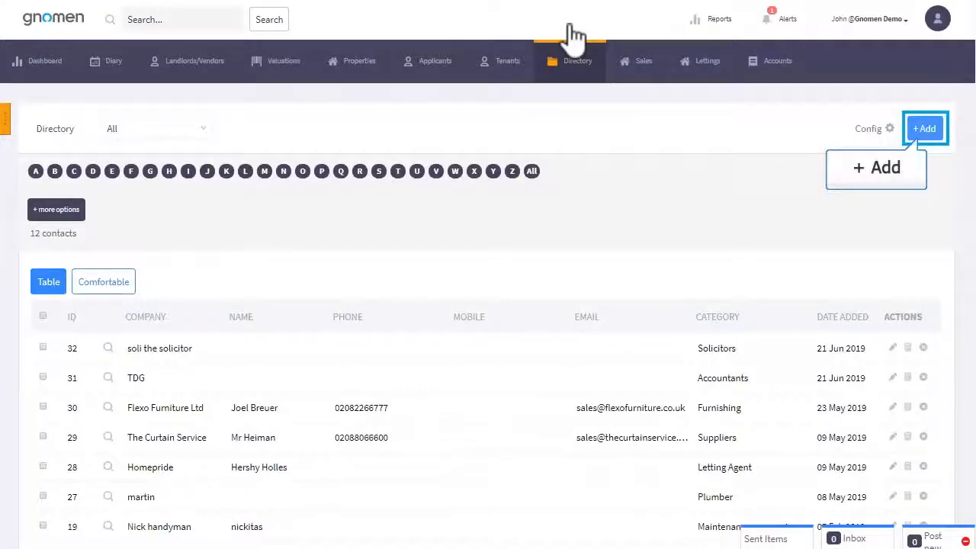
click(926, 132)
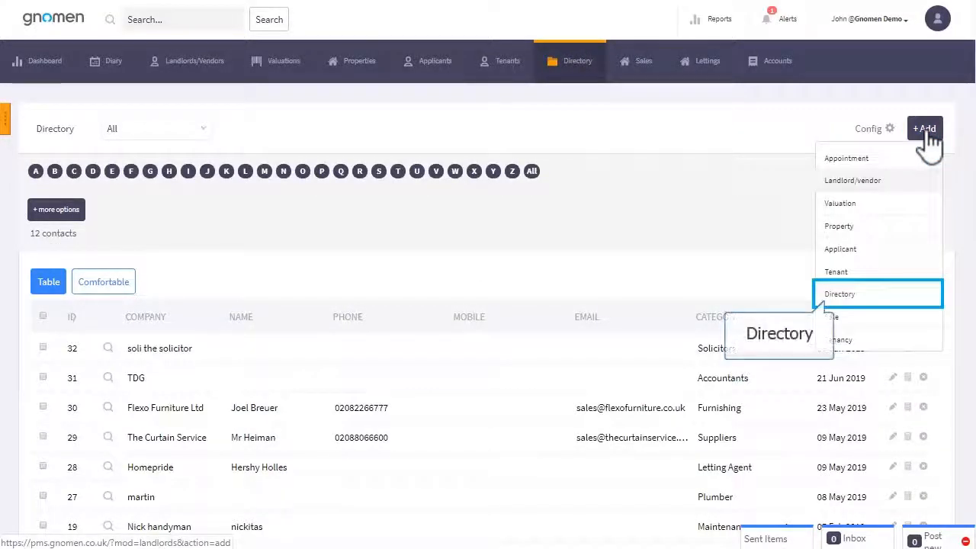
click(851, 298)
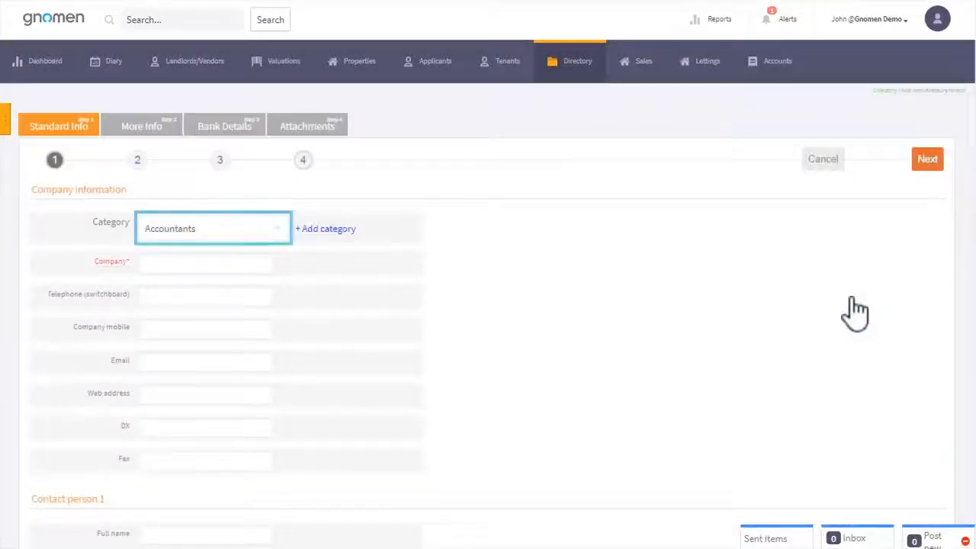
click(207, 230)
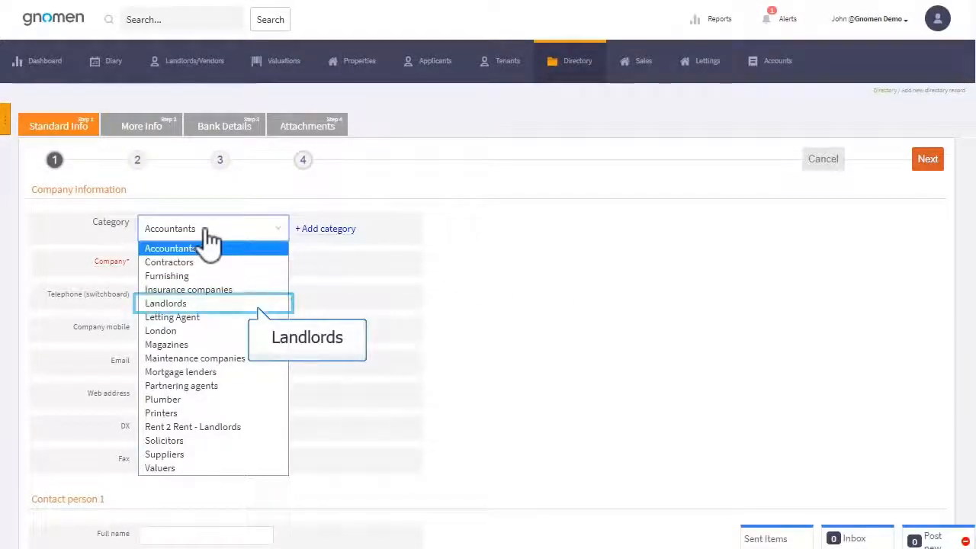
click(196, 304)
Step: Set the record's company to "The real landlord", enter the first contact person's full name, and continue to the additional information
click(224, 265)
text(The real landlord)
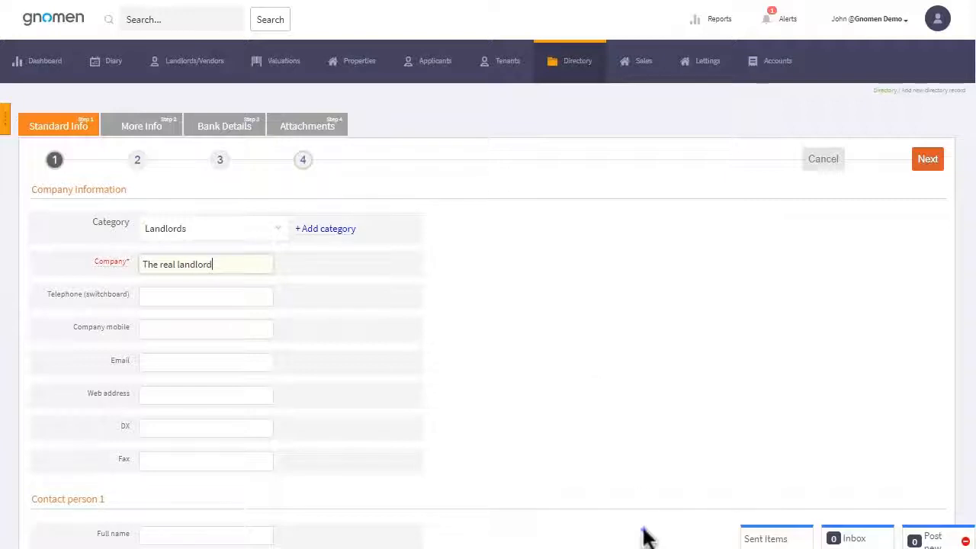
scroll(647, 536, down, 1)
click(232, 433)
text(Paul Smith)
click(927, 56)
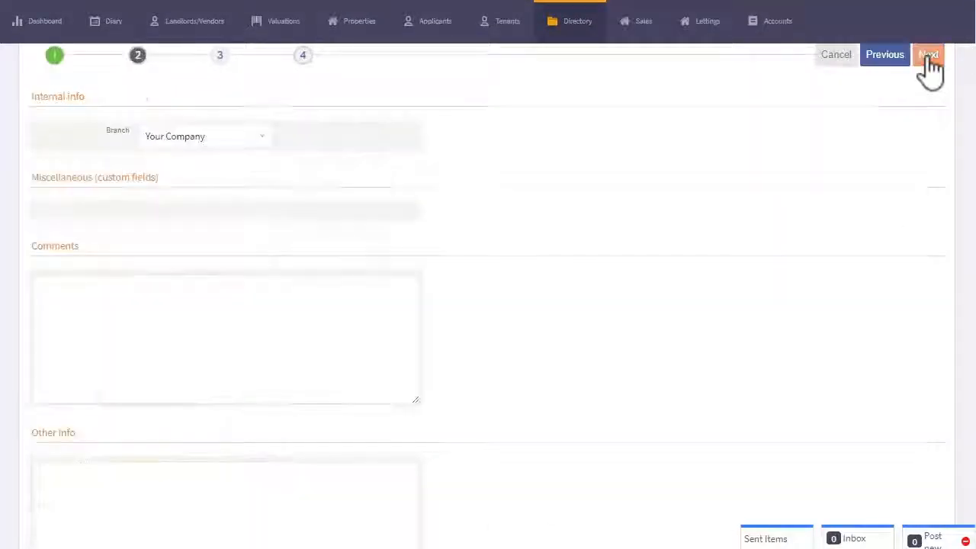
Step: Pass through the remaining record pages without adding details and save the landlord's directory record
click(927, 56)
click(928, 56)
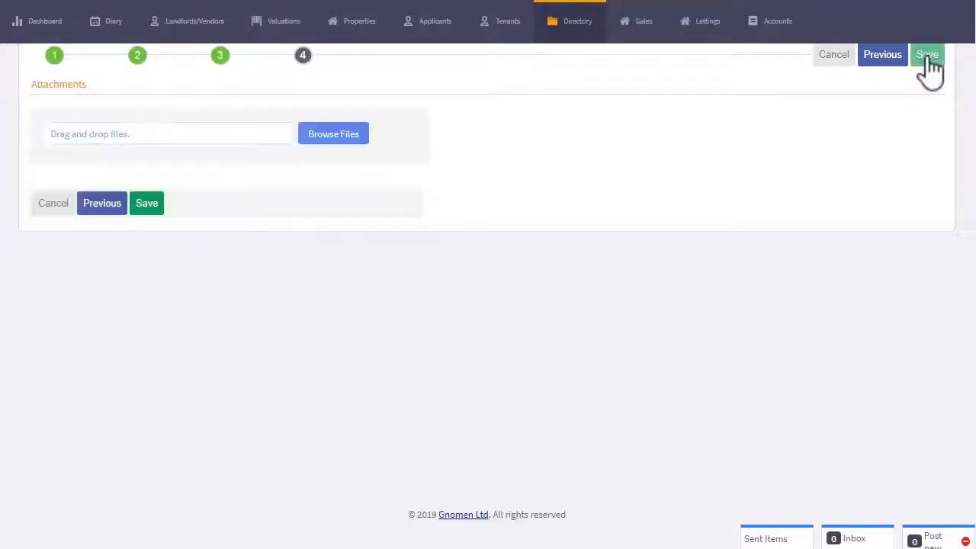
click(928, 56)
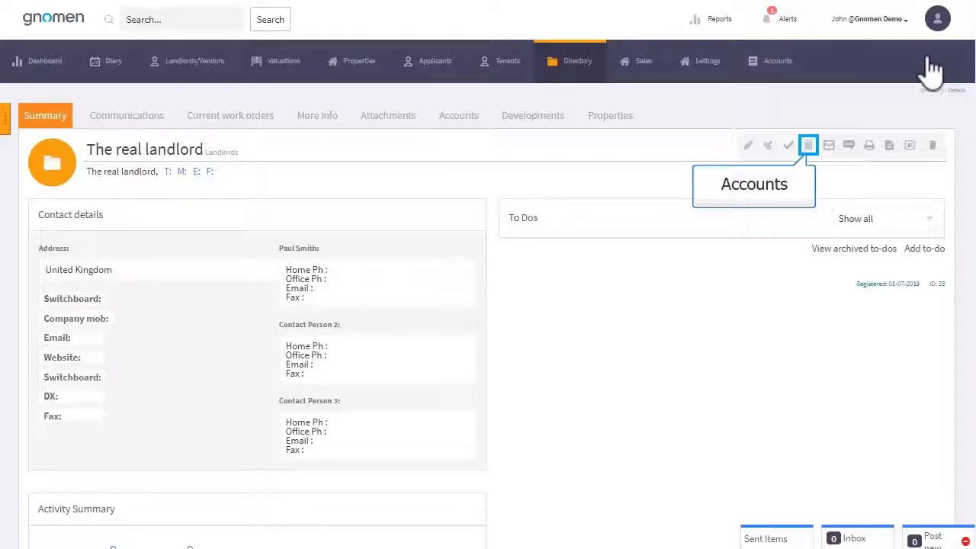
Step: Start a bill payment for The real landlord, relating it to the 120 Housing Estate tenancy and the Housing Estate Expense account
click(809, 145)
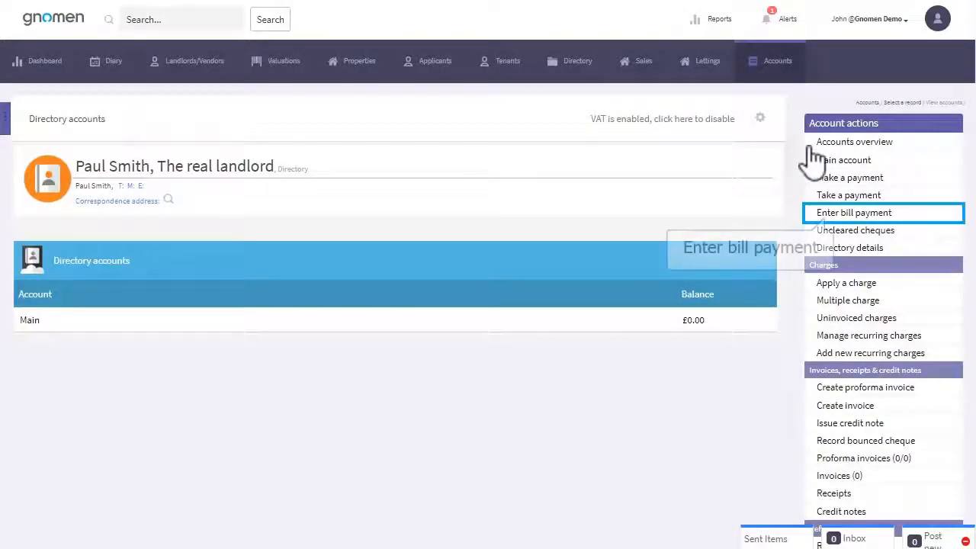
click(850, 218)
click(237, 326)
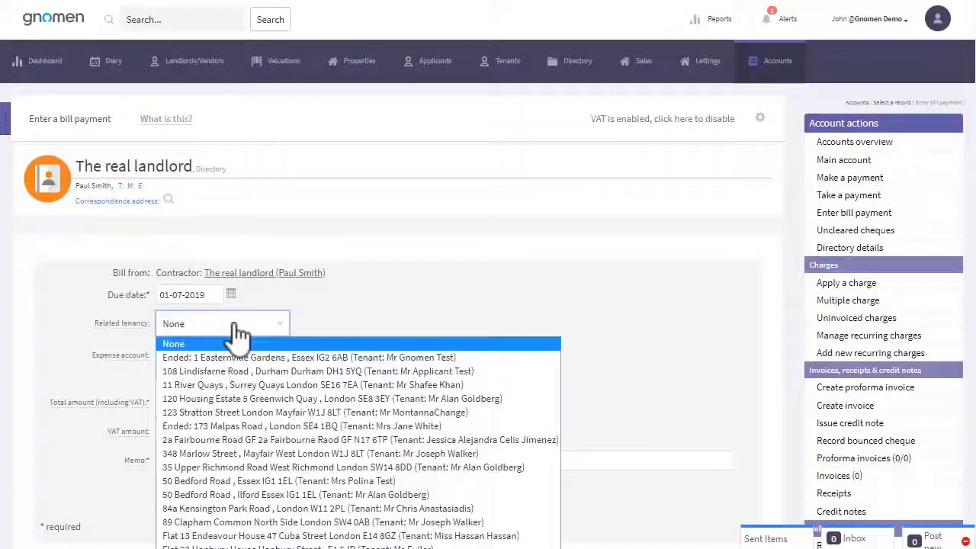
click(221, 398)
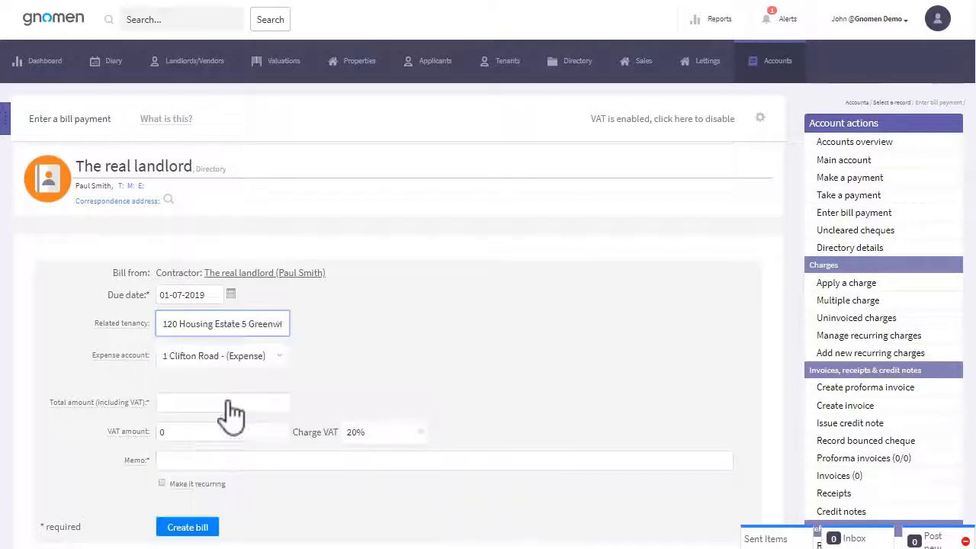
click(202, 357)
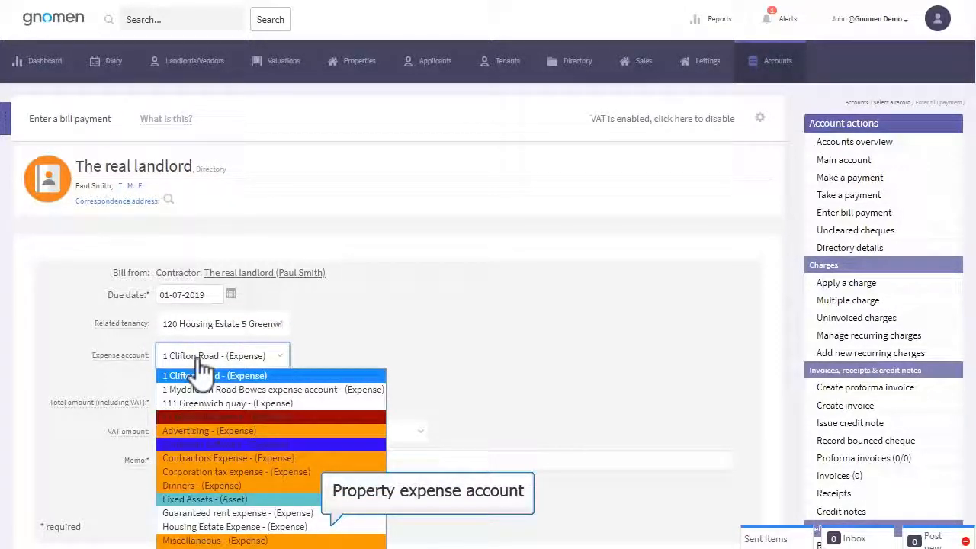
click(221, 527)
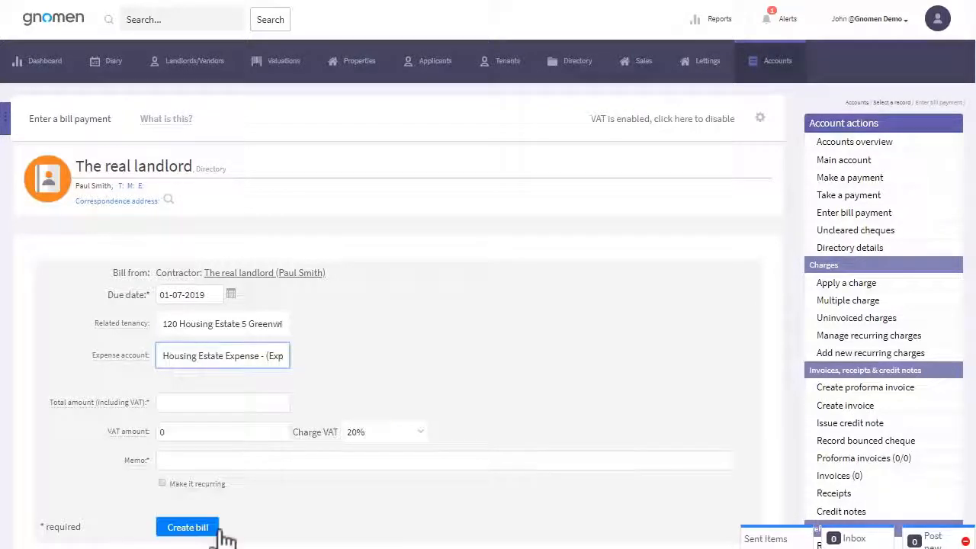
Step: Set the bill's total to 500 with no VAT charged and the memo to "120 Housing Rent Expense"
click(256, 404)
text(500)
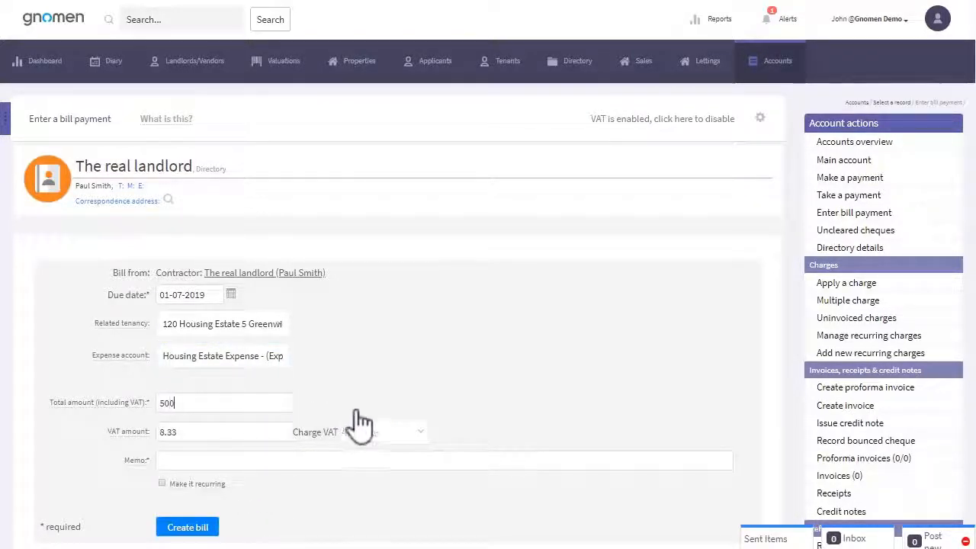
click(412, 436)
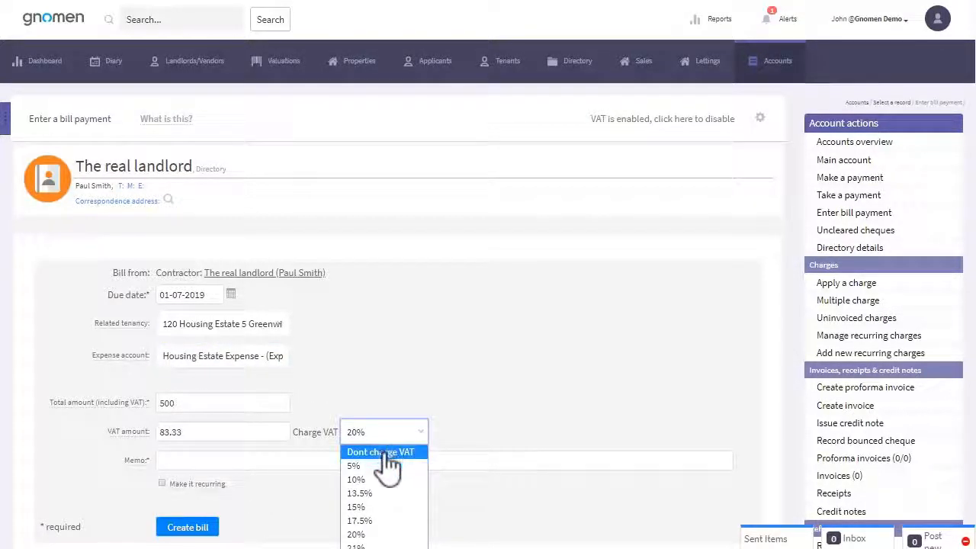
click(387, 451)
click(298, 463)
text(120 Housing Rent Expense)
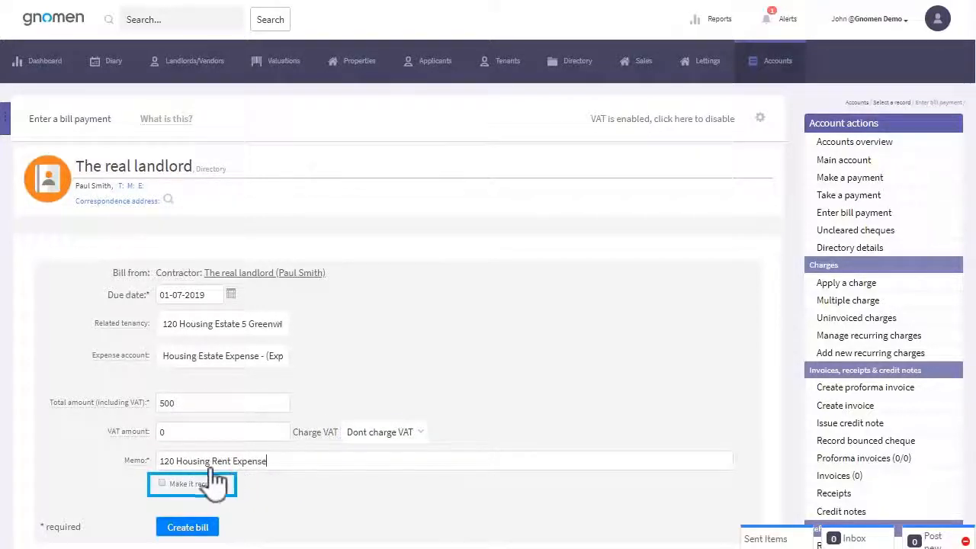
Step: Make the bill recurring every 1 month, create it, and confirm
click(162, 486)
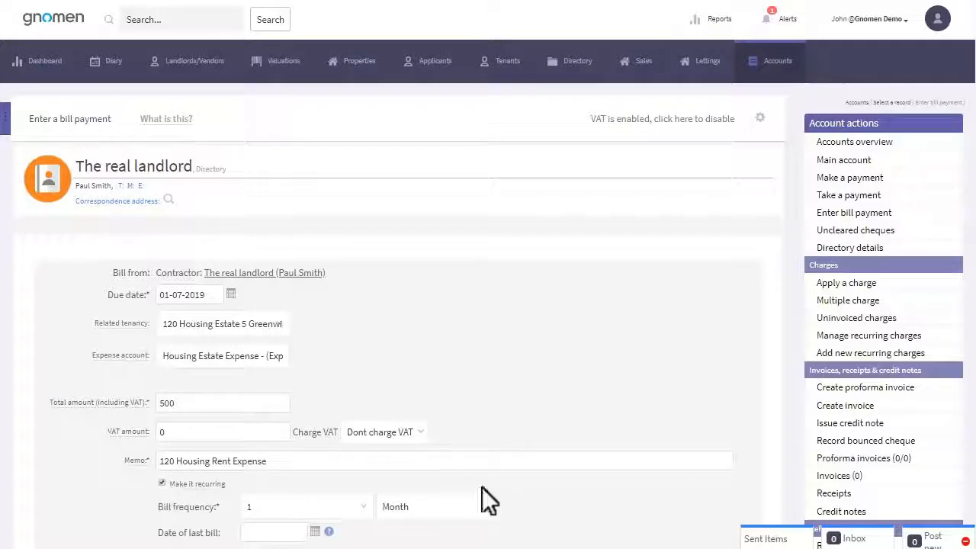
scroll(663, 529, down, 2)
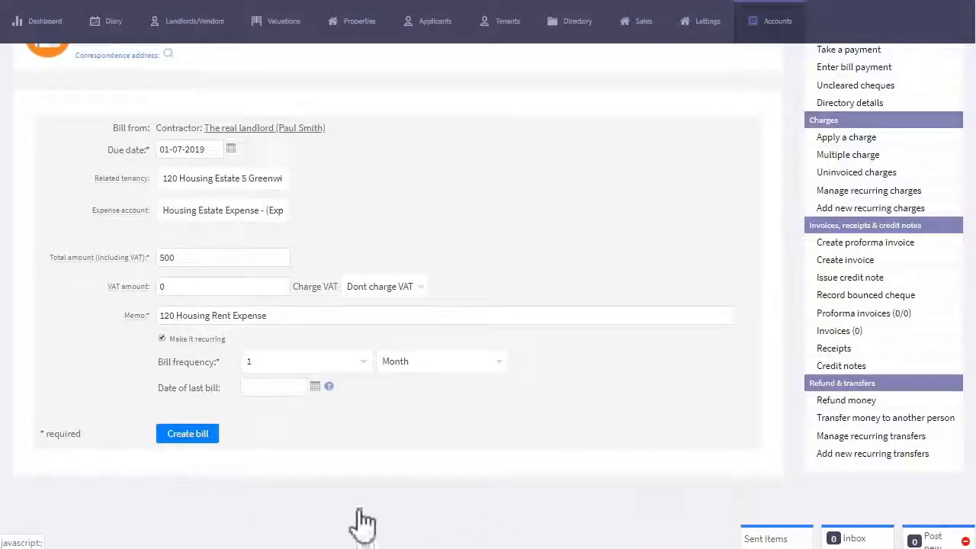
click(189, 434)
click(568, 49)
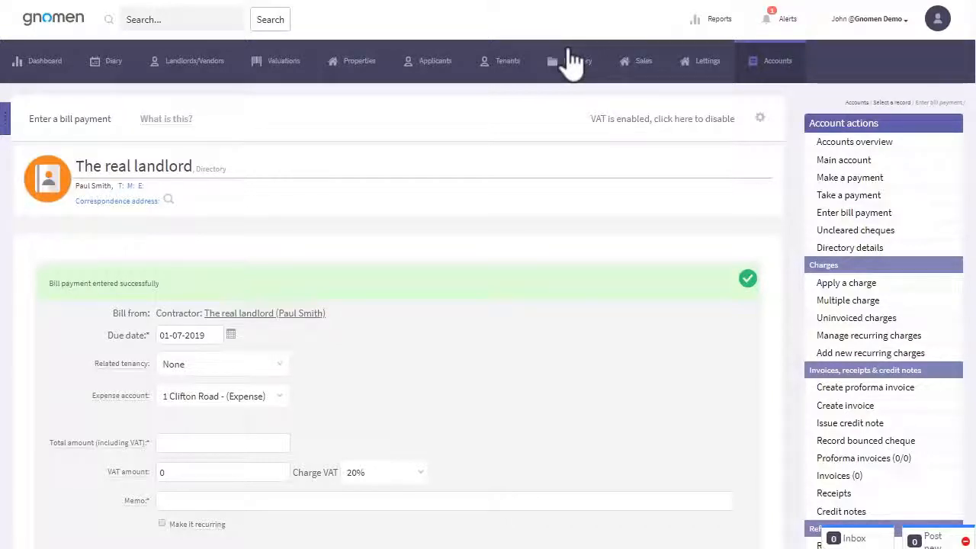
Step: Check the bill in the landlord's main account, and rerun the branch profit and loss report to inspect the Housing Estate Expense activity
click(866, 142)
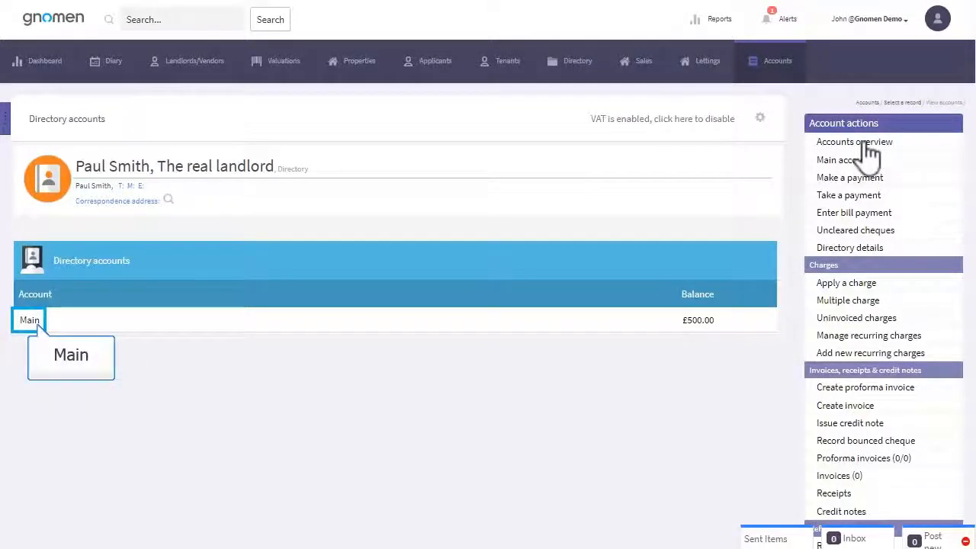
click(31, 321)
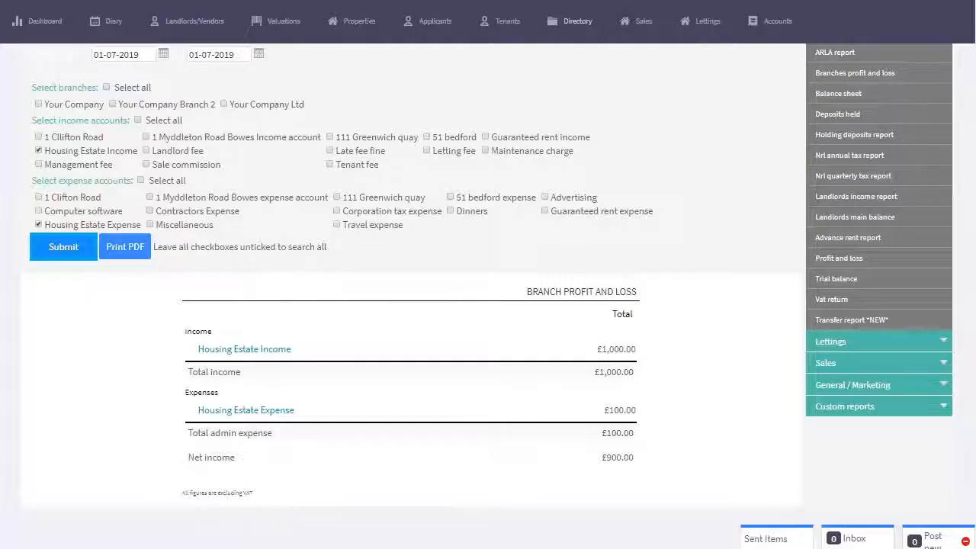
click(64, 249)
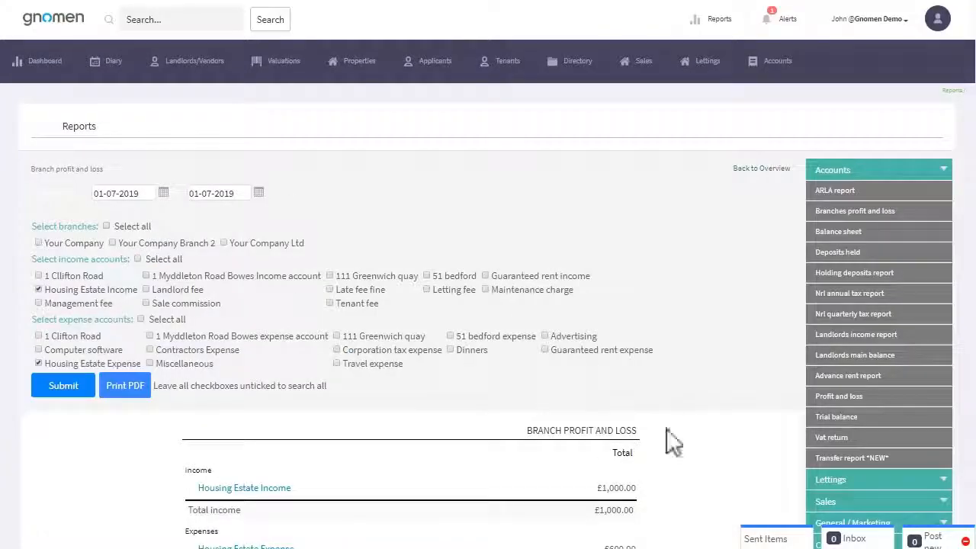
scroll(698, 537, down, 3)
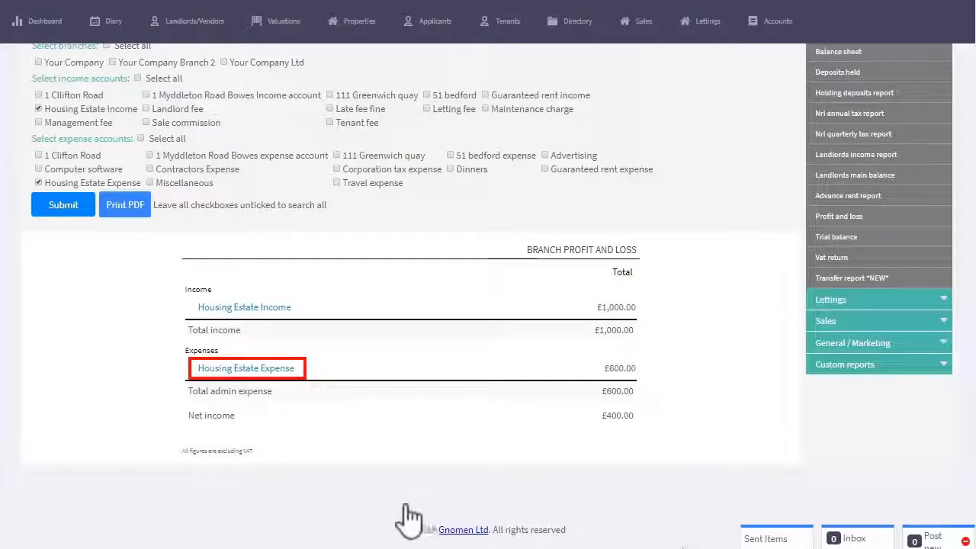
click(243, 370)
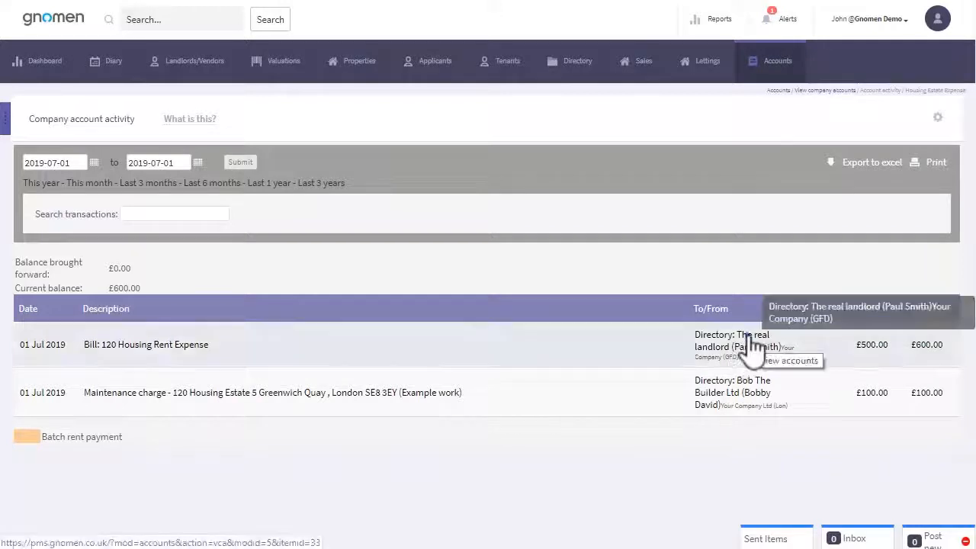
Step: Start a charge on The real landlord's account, relating it to the 120 Housing Estate tenancy and the Housing Estate Income account
click(751, 347)
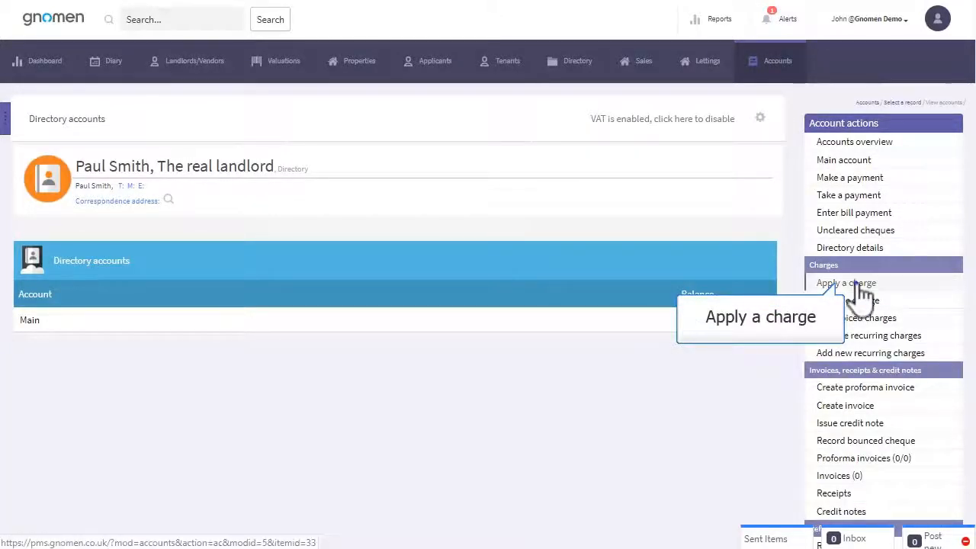
click(859, 285)
click(216, 308)
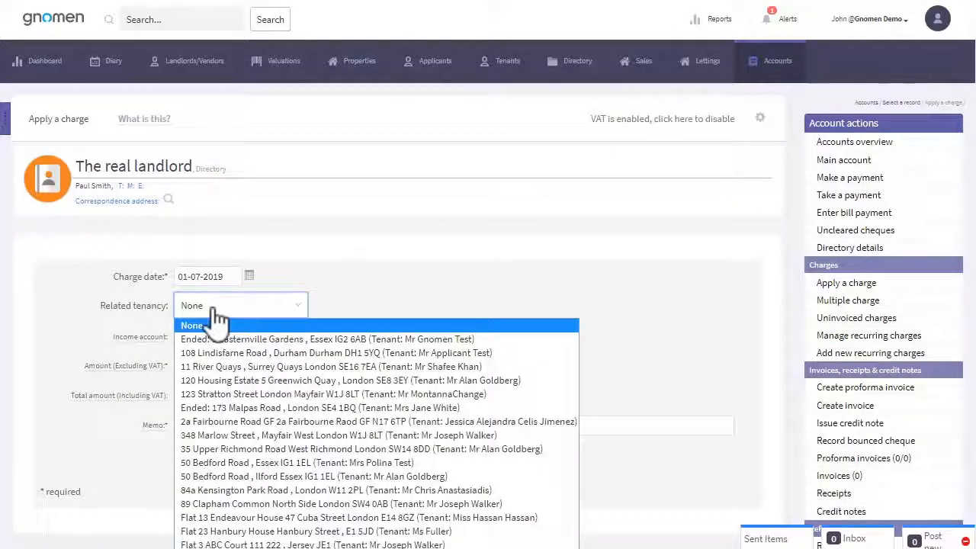
click(238, 379)
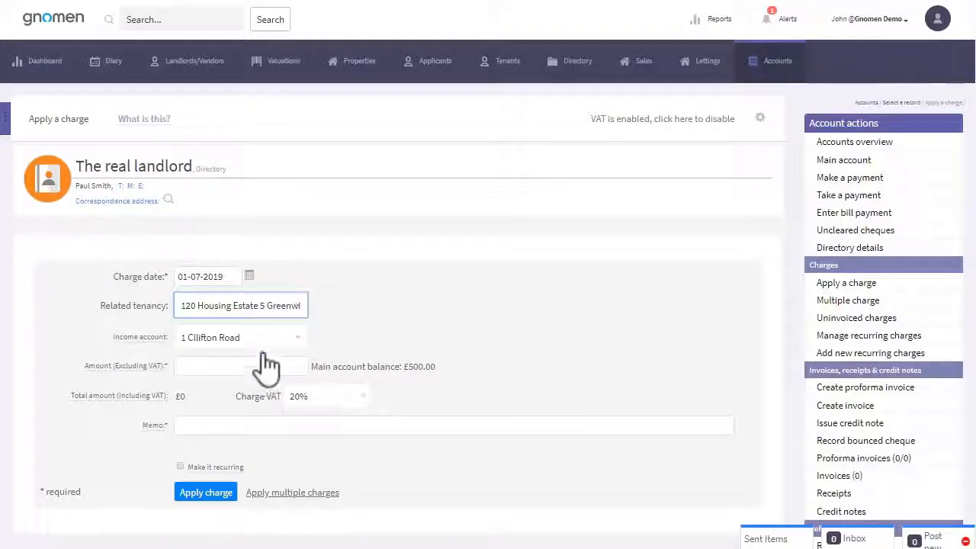
click(267, 340)
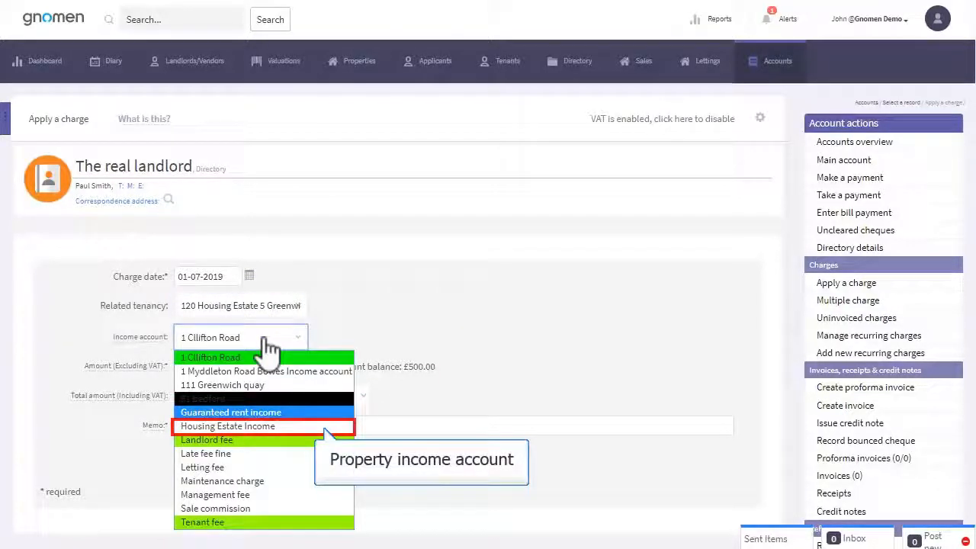
click(229, 427)
Step: Set the charge amount to 100 excluding VAT with the memo "Repairs 120 Housing Estate", and apply the charge
click(245, 366)
text(100)
click(341, 429)
text(Repairs 120 Housing Estate)
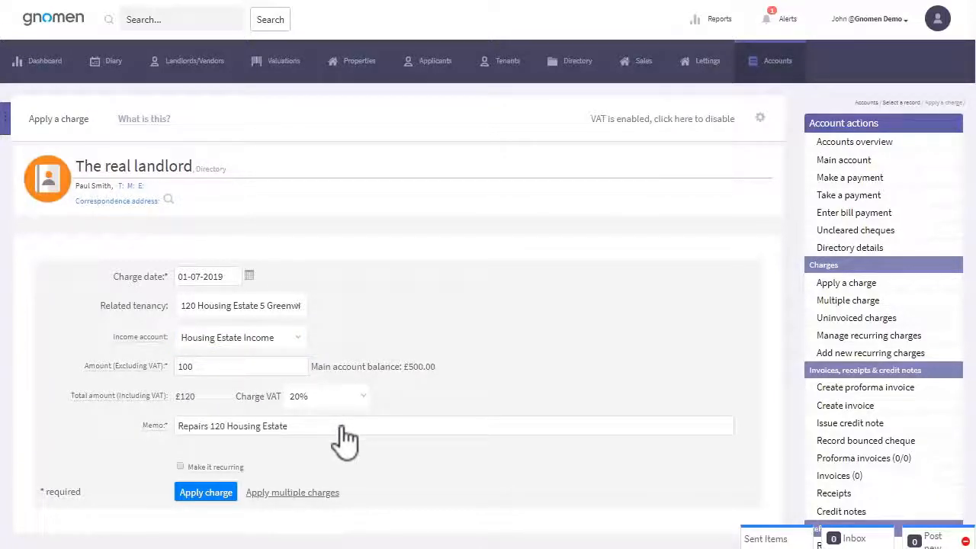
click(206, 493)
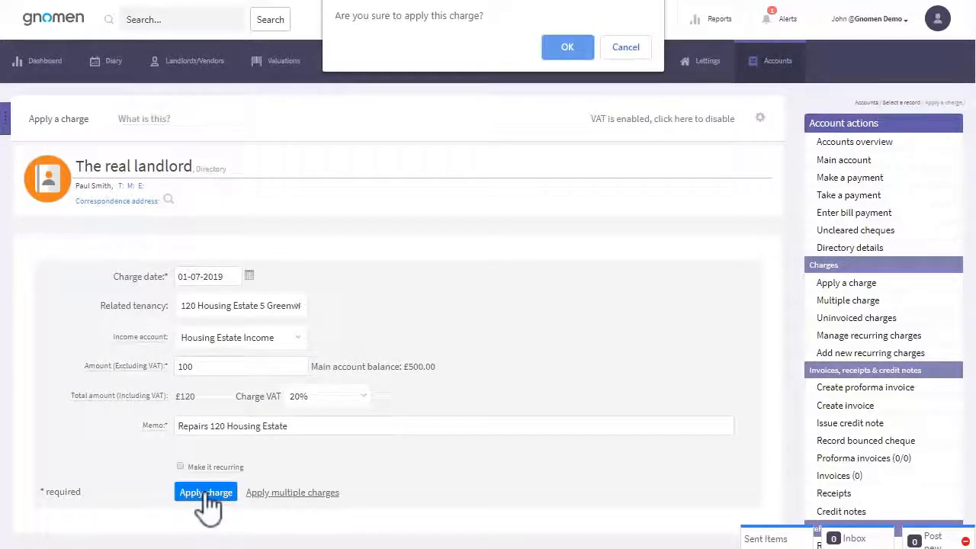
click(566, 48)
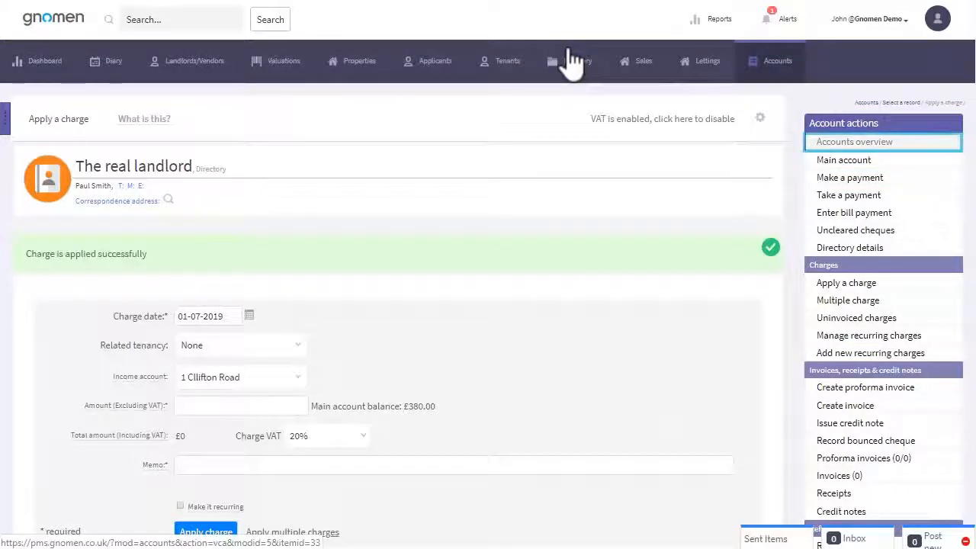
Step: Check the charge in the landlord's main account, and view the Housing Estate Income activity from the branch profit and loss report
click(839, 146)
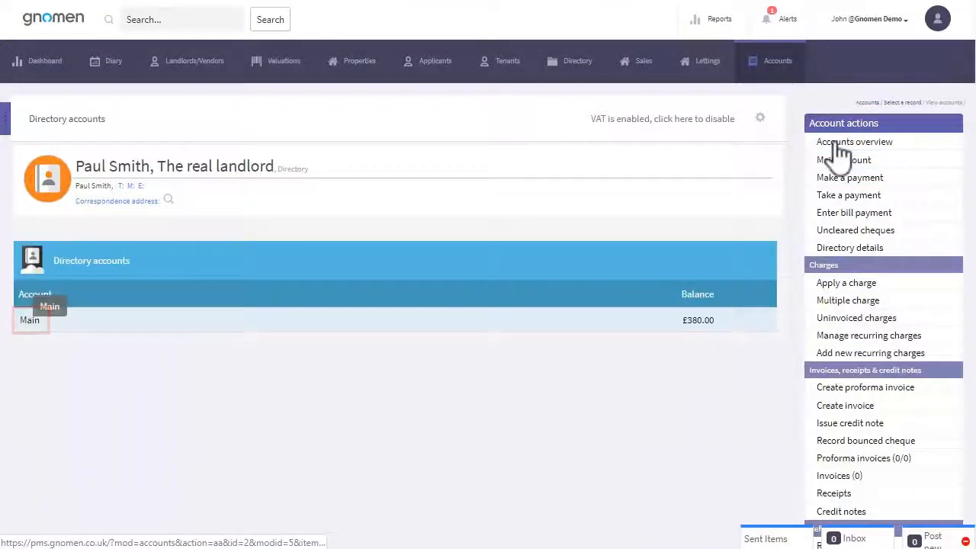
click(29, 320)
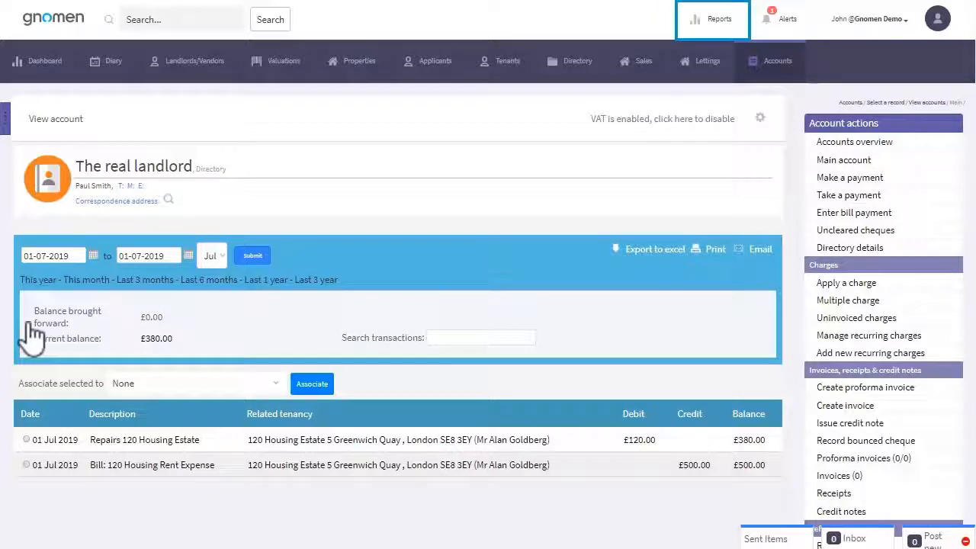
click(714, 26)
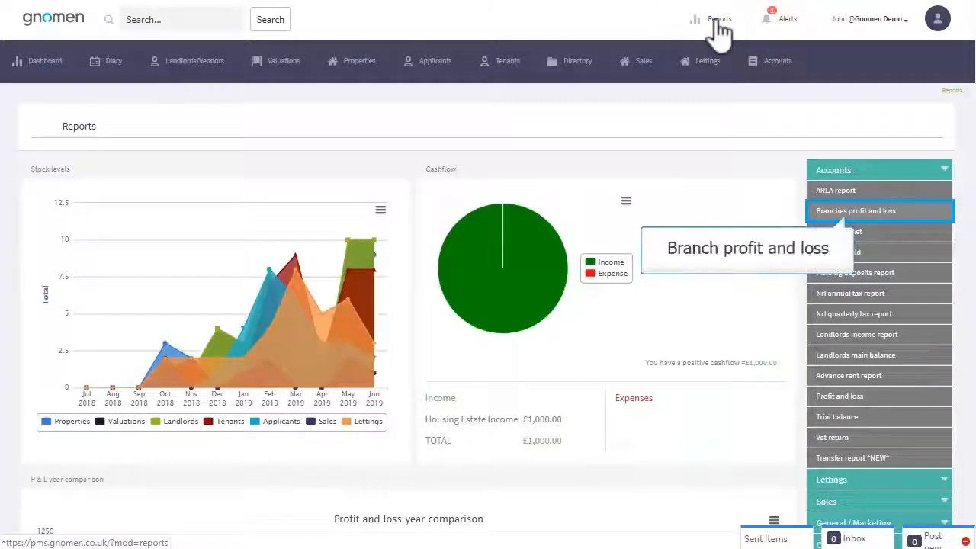
click(872, 215)
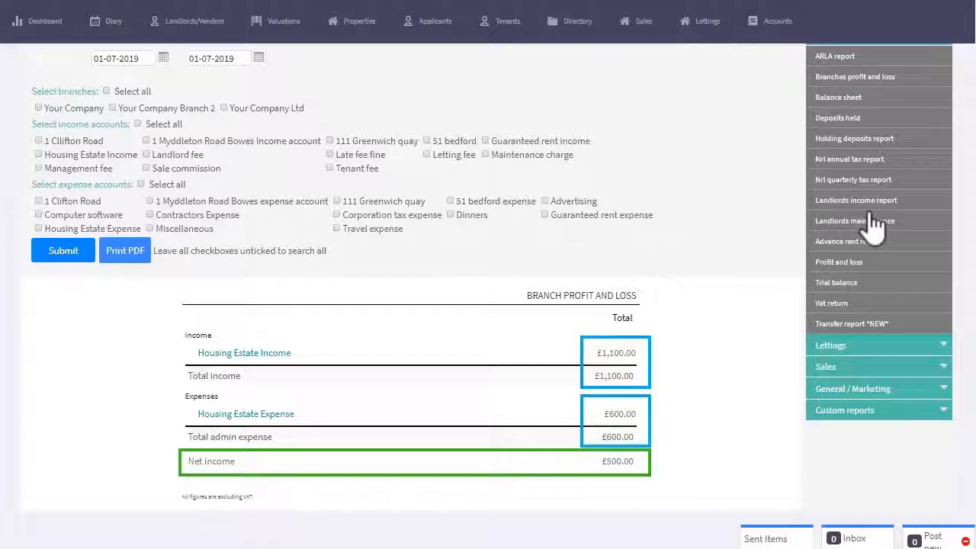
click(251, 354)
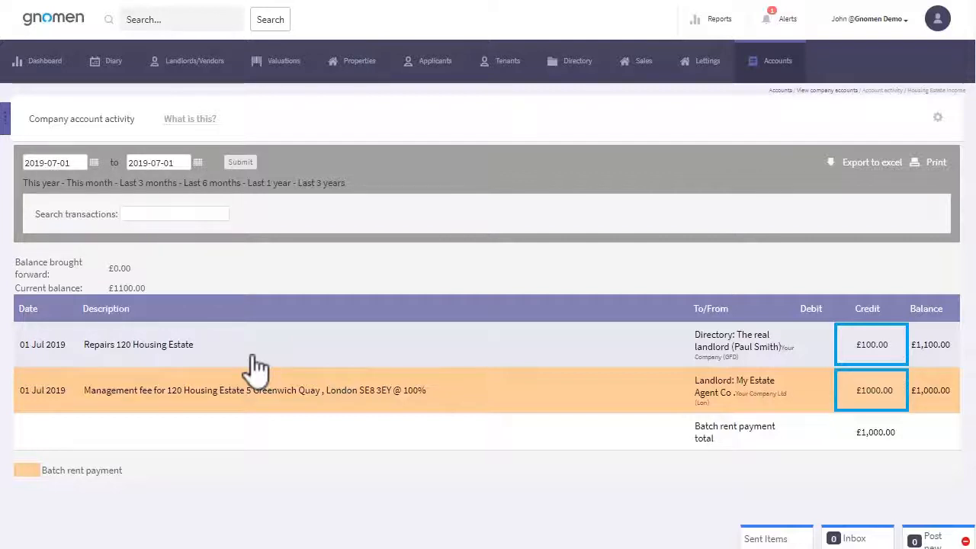
Step: Select The real landlord among the directory payables and proceed to paying the selected client
click(778, 74)
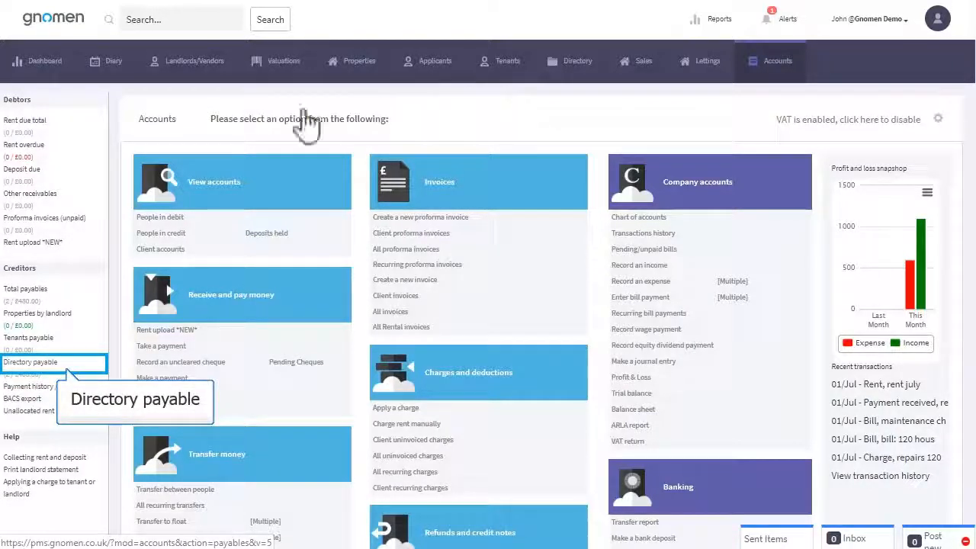
click(38, 364)
click(36, 244)
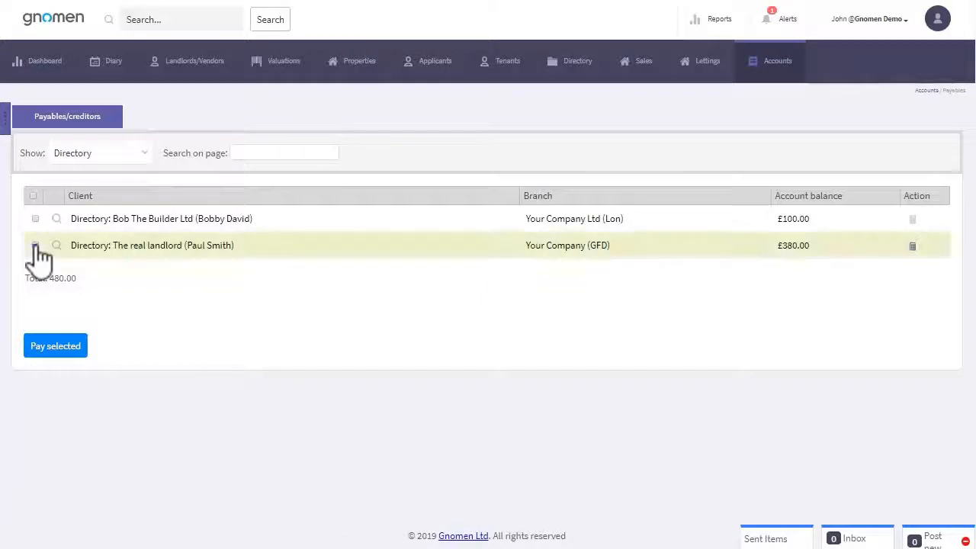
click(55, 347)
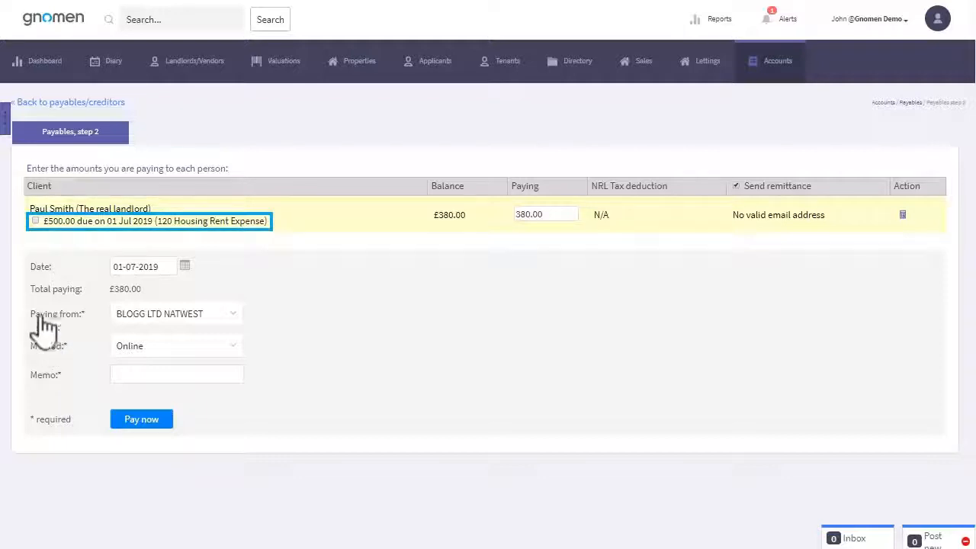
Step: Pay The real landlord against the 120 Housing Rent Expense bill from the Client bank account, with the memo "Rent 120 Housing"
click(35, 222)
click(173, 315)
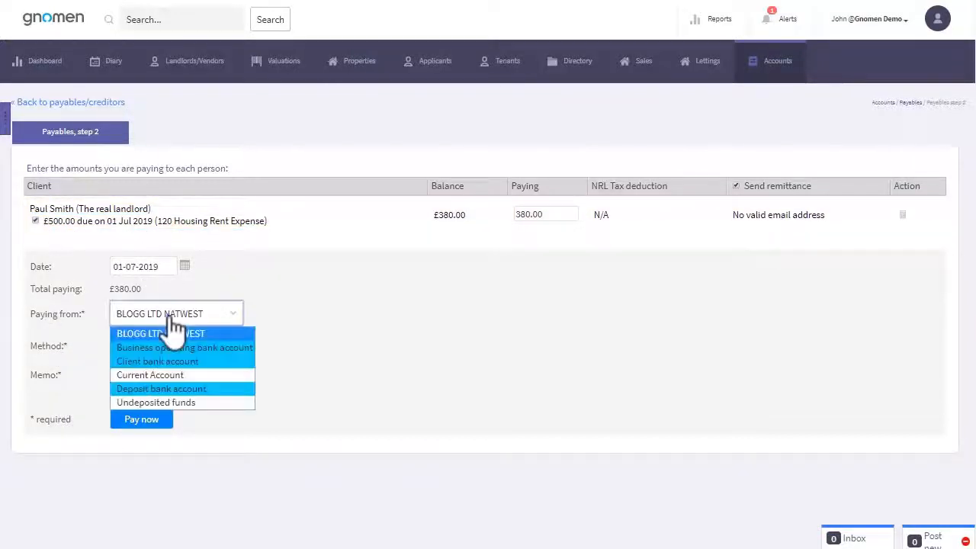
click(164, 361)
click(192, 375)
text(Rent 120 Housing)
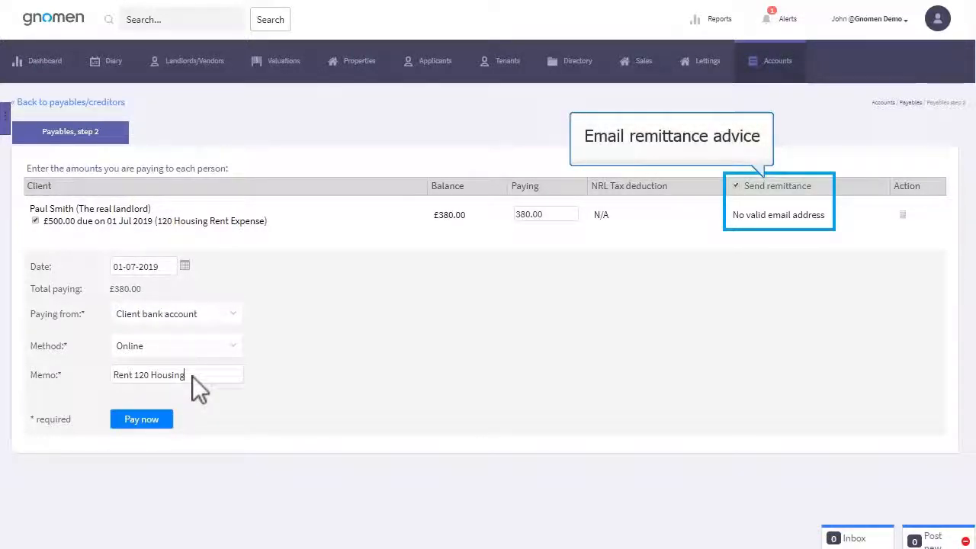
click(748, 226)
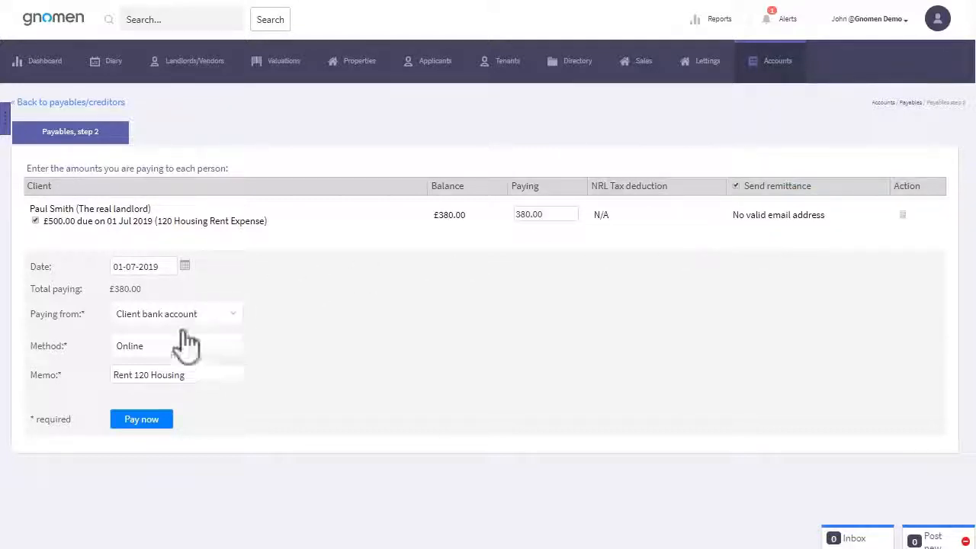
click(143, 427)
click(567, 48)
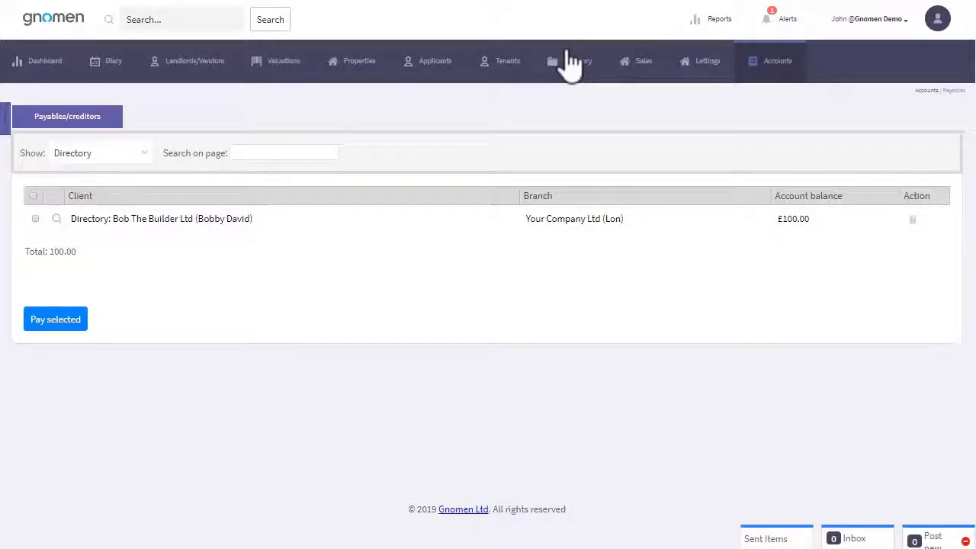
Step: Open the £1,400 pcm one-bed Hampstead apartment for editing at its More info section
click(359, 71)
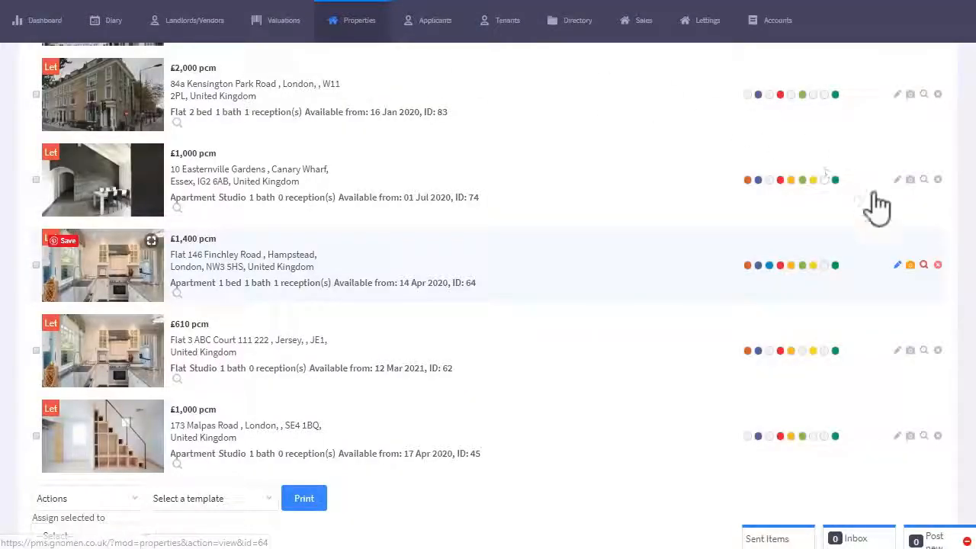
click(898, 267)
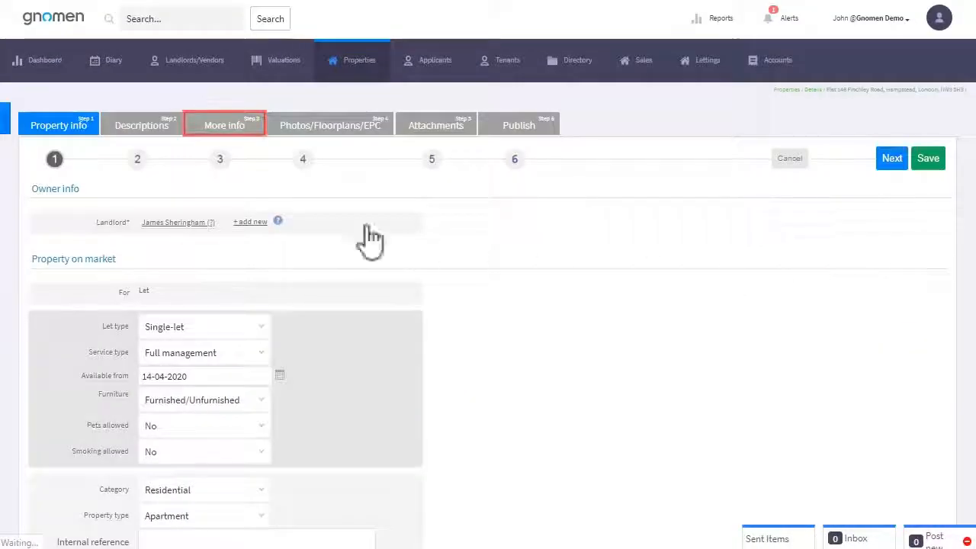
click(227, 127)
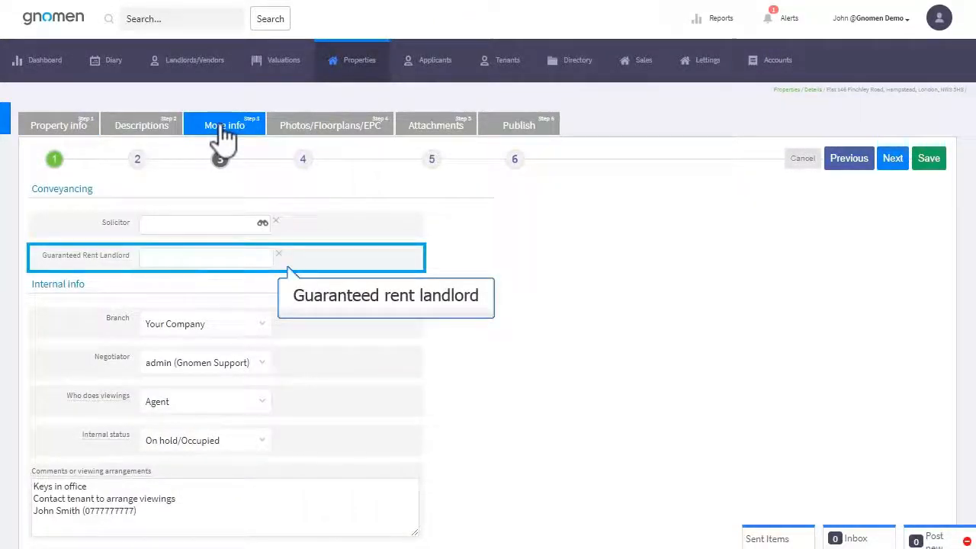
Step: Set the property's guaranteed rent landlord to The real landlord from the directory, save it, and view that landlord's linked properties
click(194, 263)
click(386, 317)
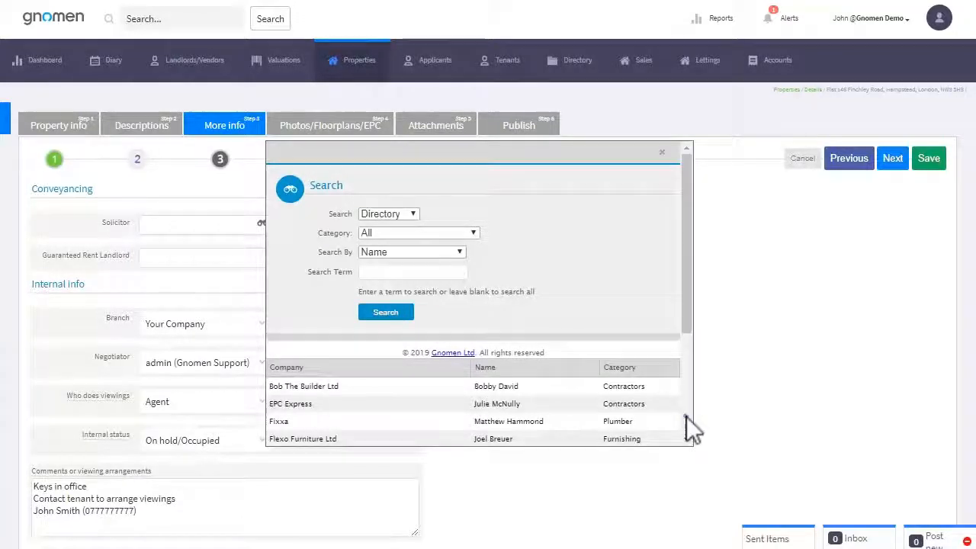
scroll(686, 416, down, 3)
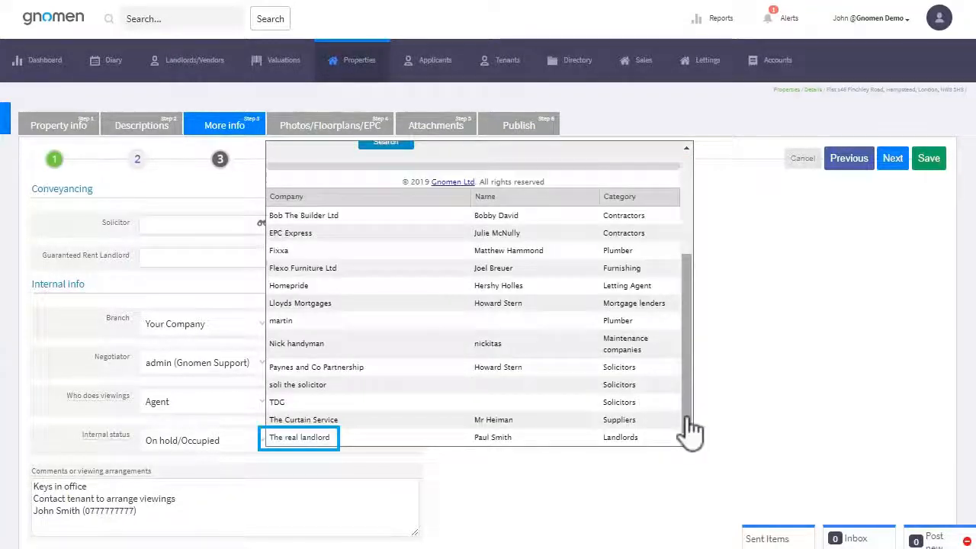
click(301, 441)
click(927, 162)
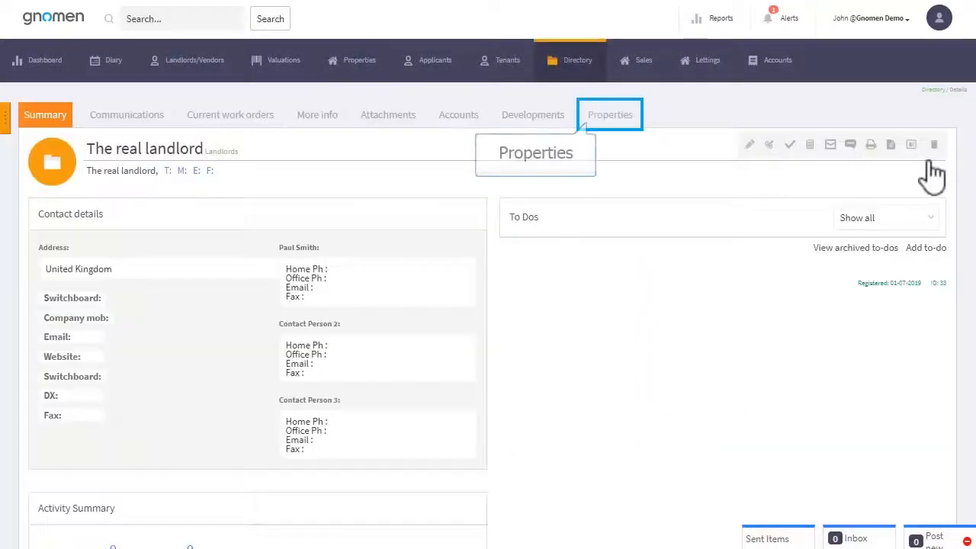
click(610, 116)
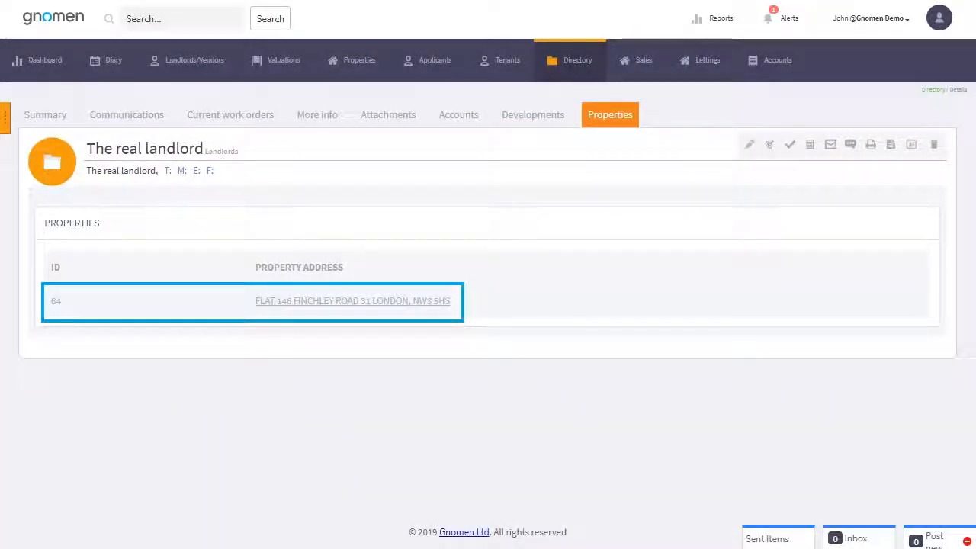